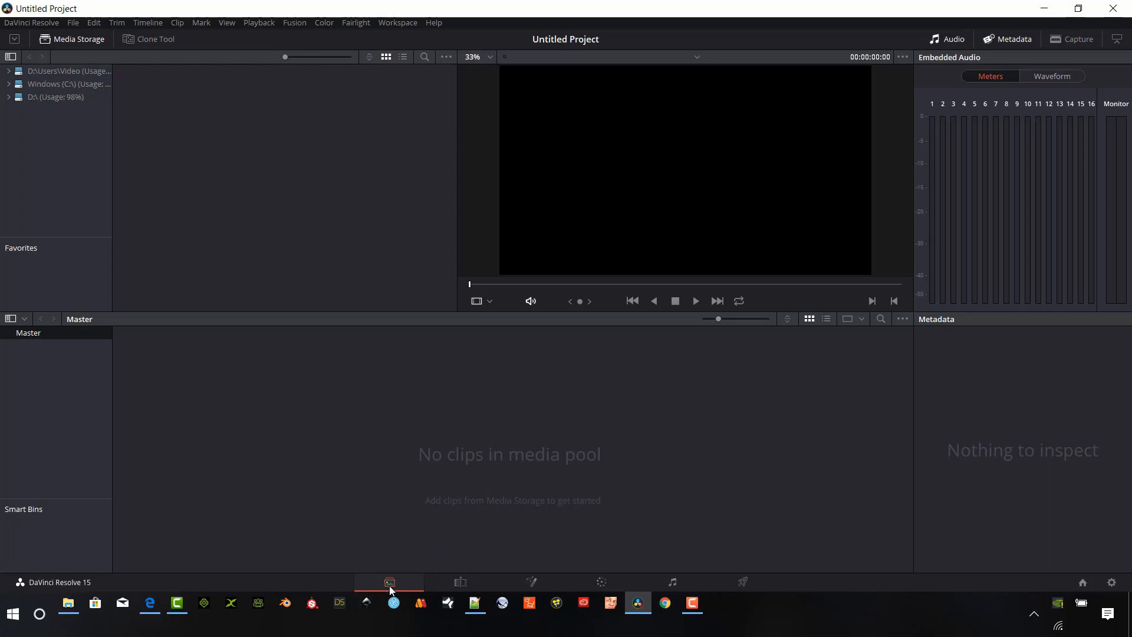
Look at the Edit and Media pages, finishing on the Edit page.
left_click(466, 580)
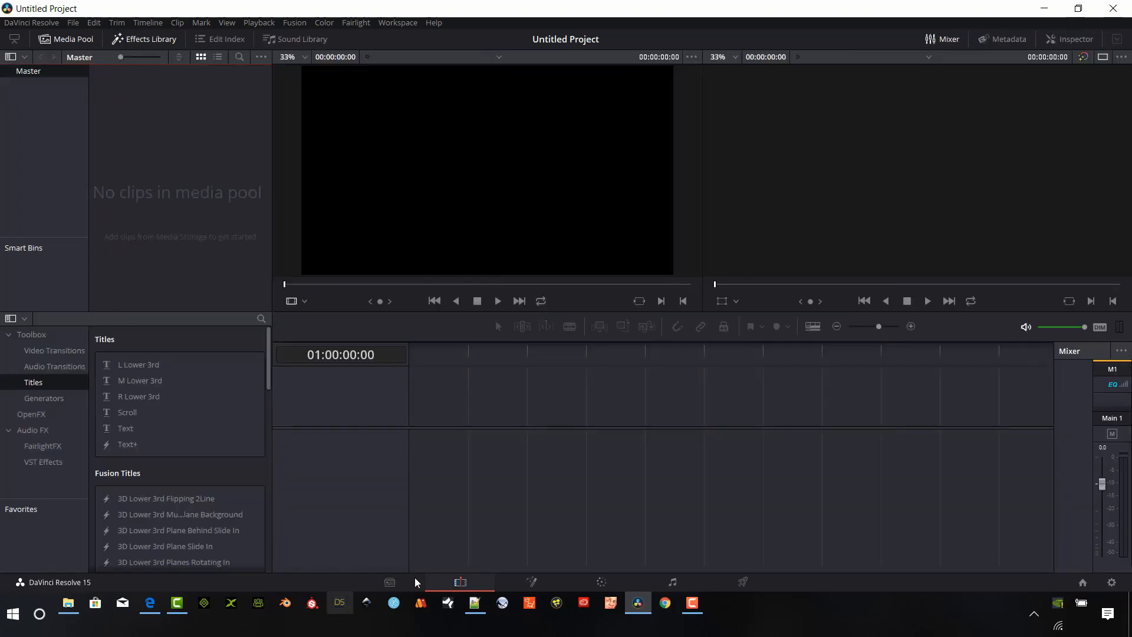
left_click(391, 587)
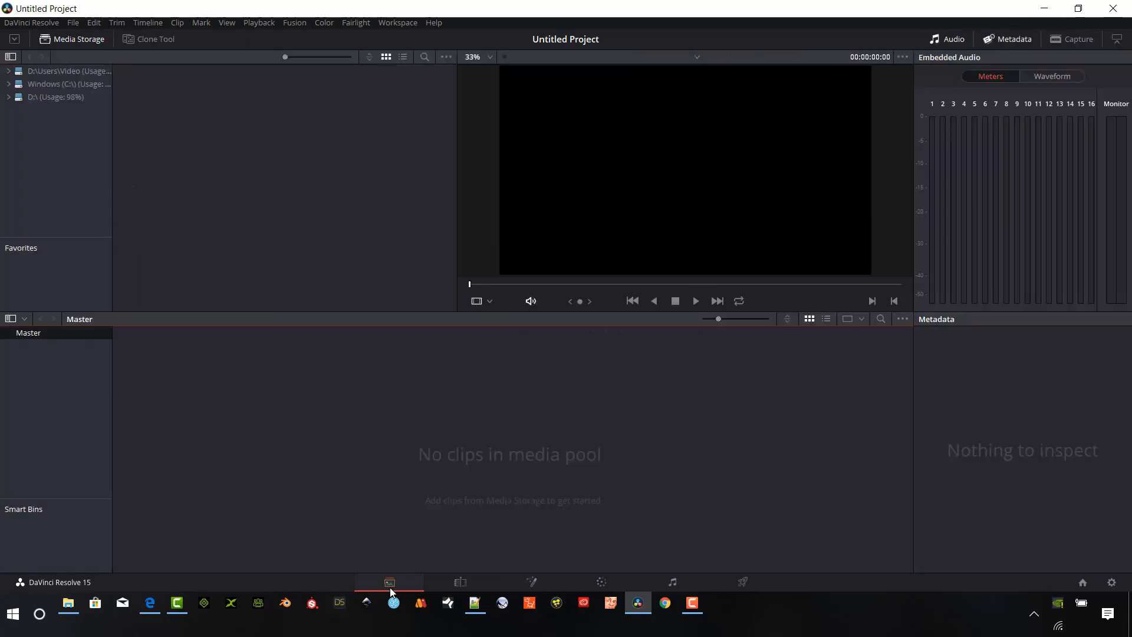
left_click(452, 579)
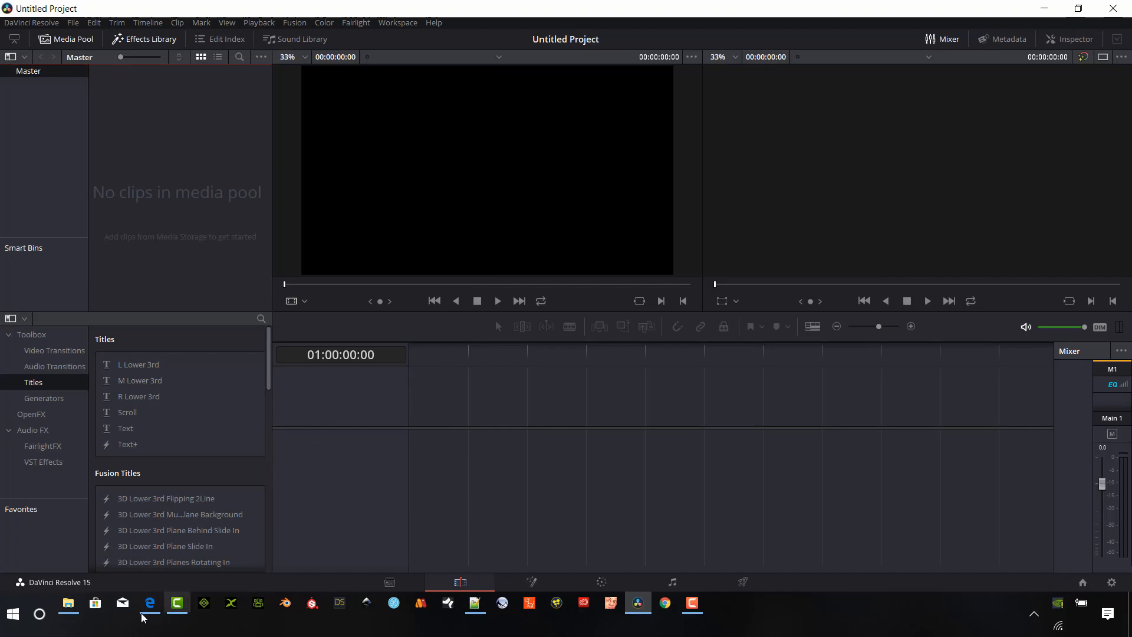
Place the apple-tree-zoom-out-2 clip from the Apple Trees folder on the timeline, matching the project frame rate to it, and preview up to 01:00:06:02.
left_click(69, 603)
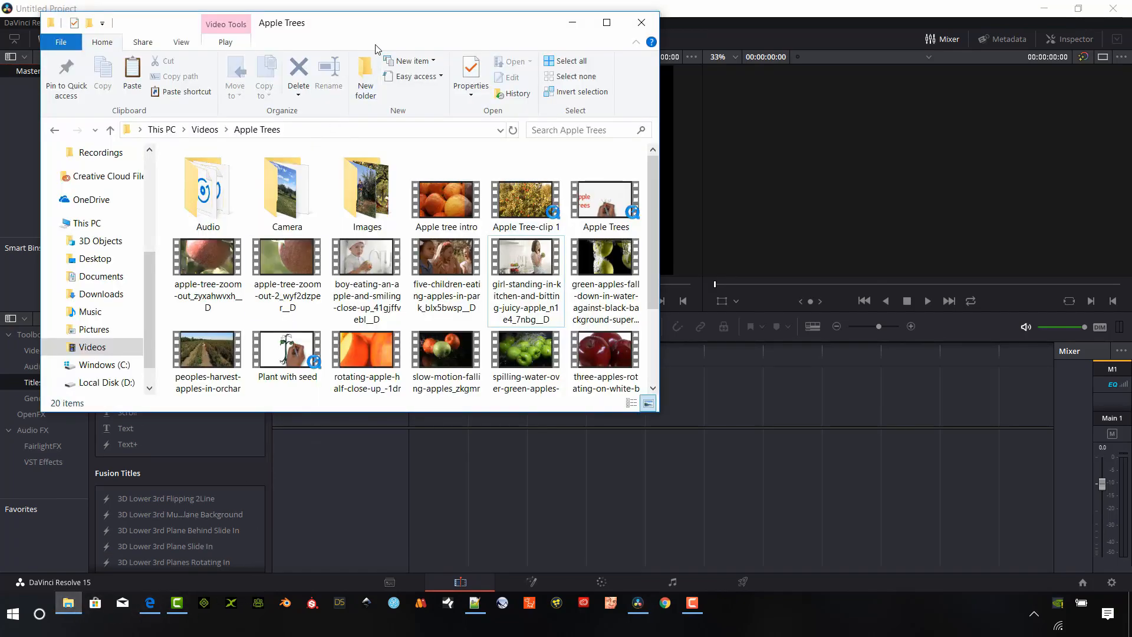
left_click_drag(384, 30, 723, 79)
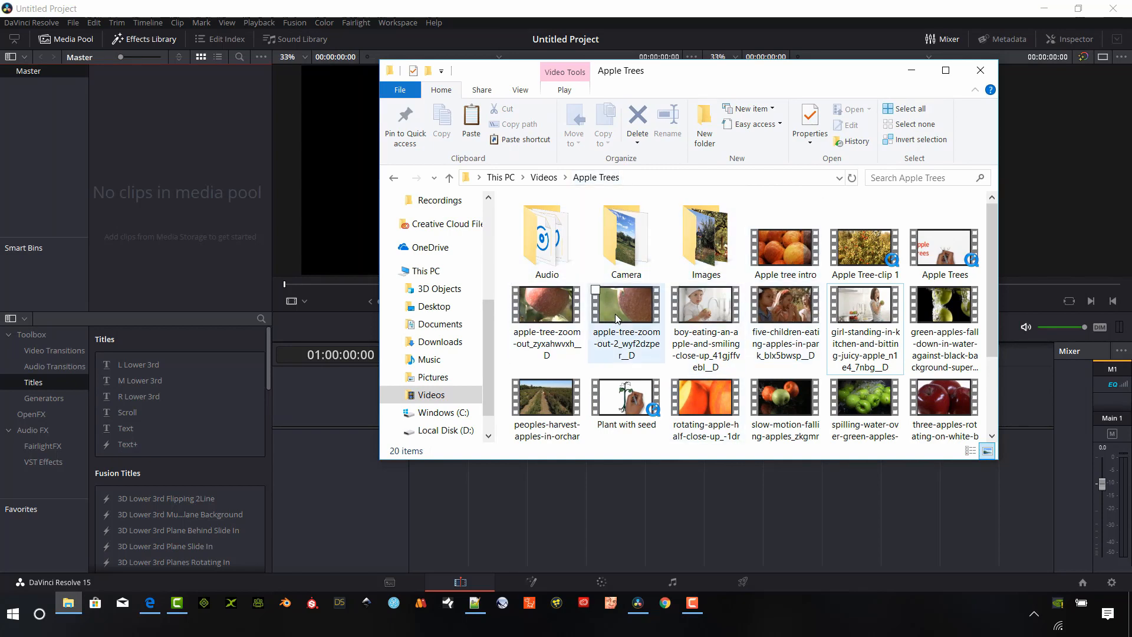
left_click_drag(614, 314, 412, 515)
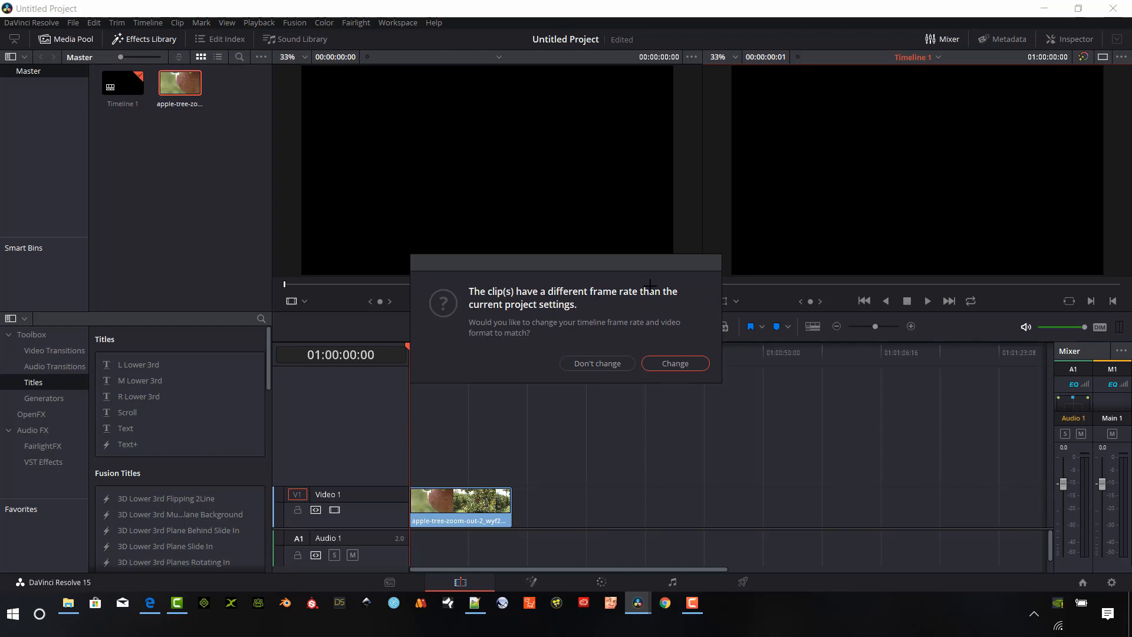
left_click(683, 361)
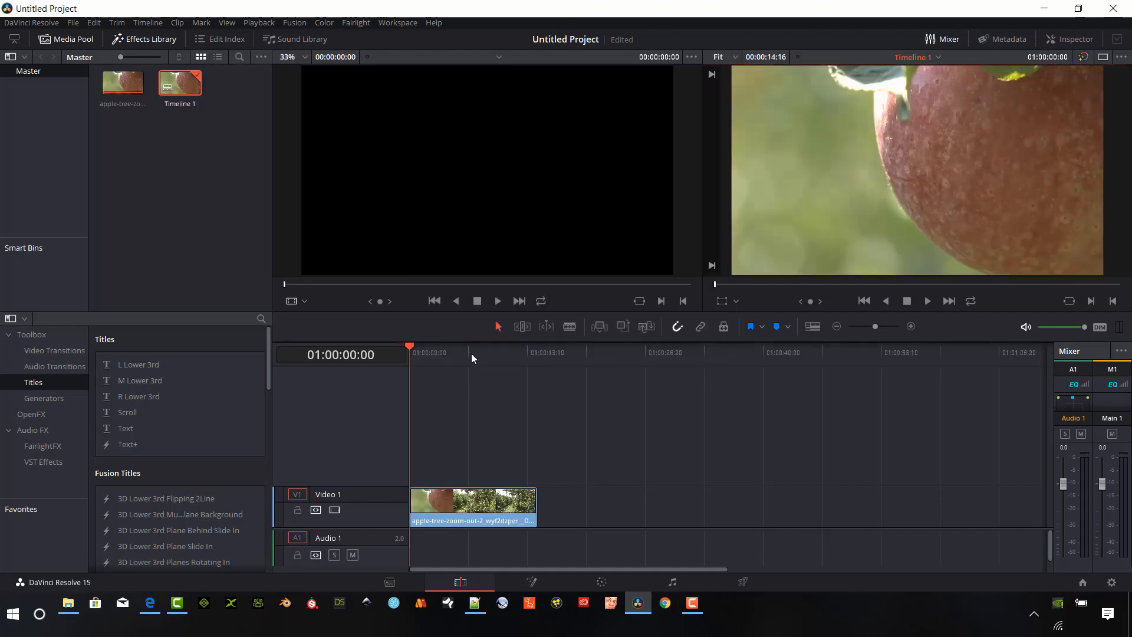
left_click_drag(415, 359, 463, 373)
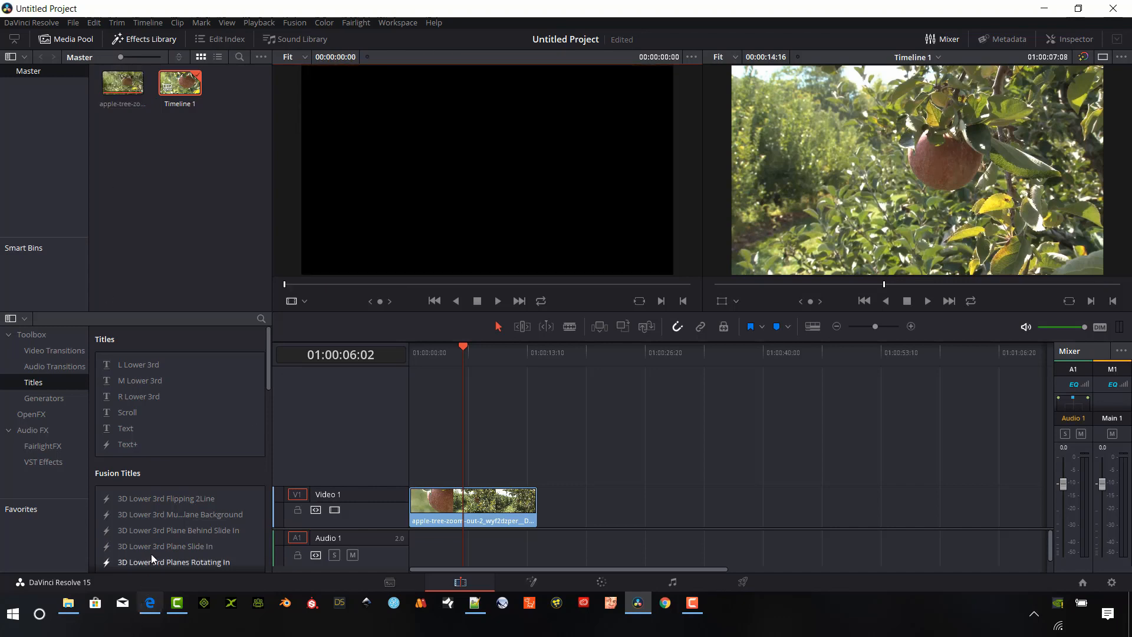
Import the ten video clips from boy-eating-an-apple through three-apples-rotating from the Apple Trees folder into the media pool.
left_click(69, 613)
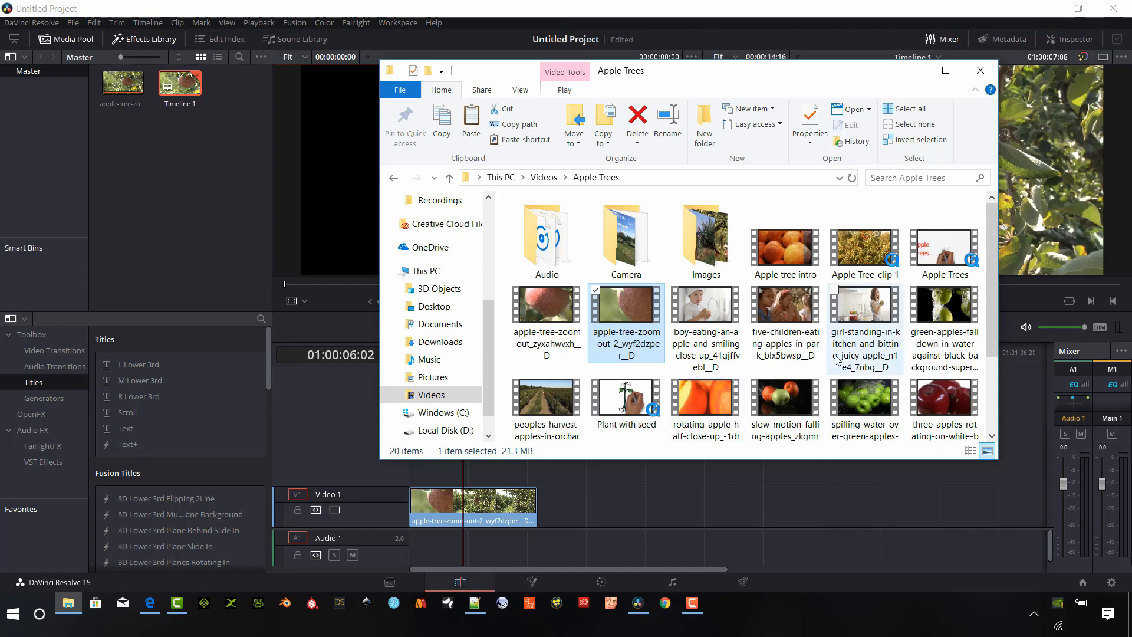
left_click(716, 316)
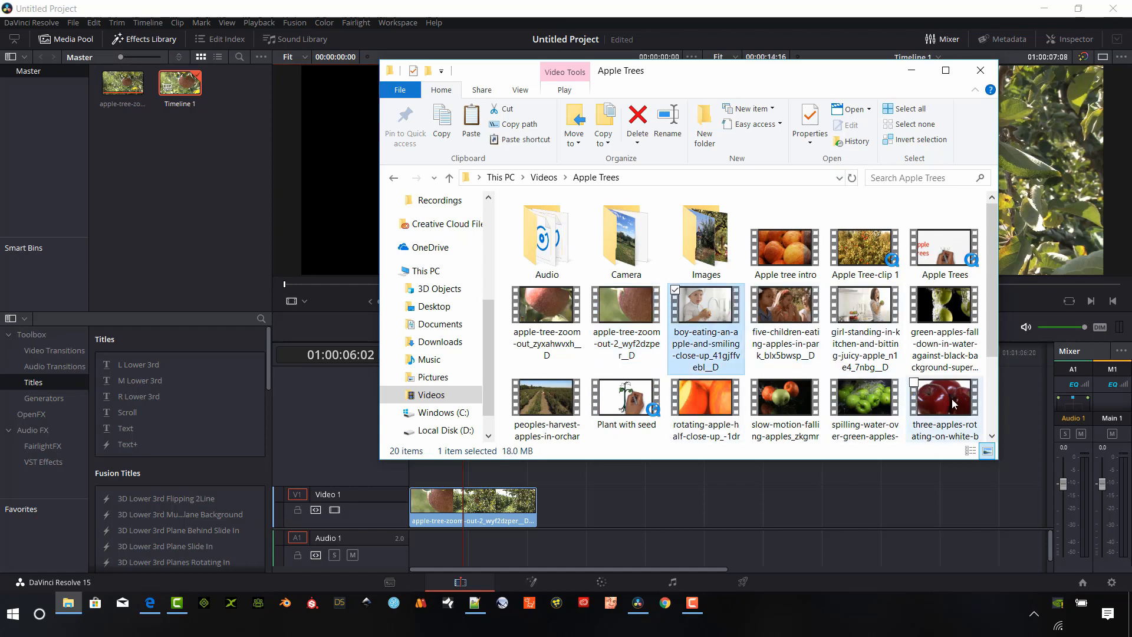
left_click(911, 397, "shift")
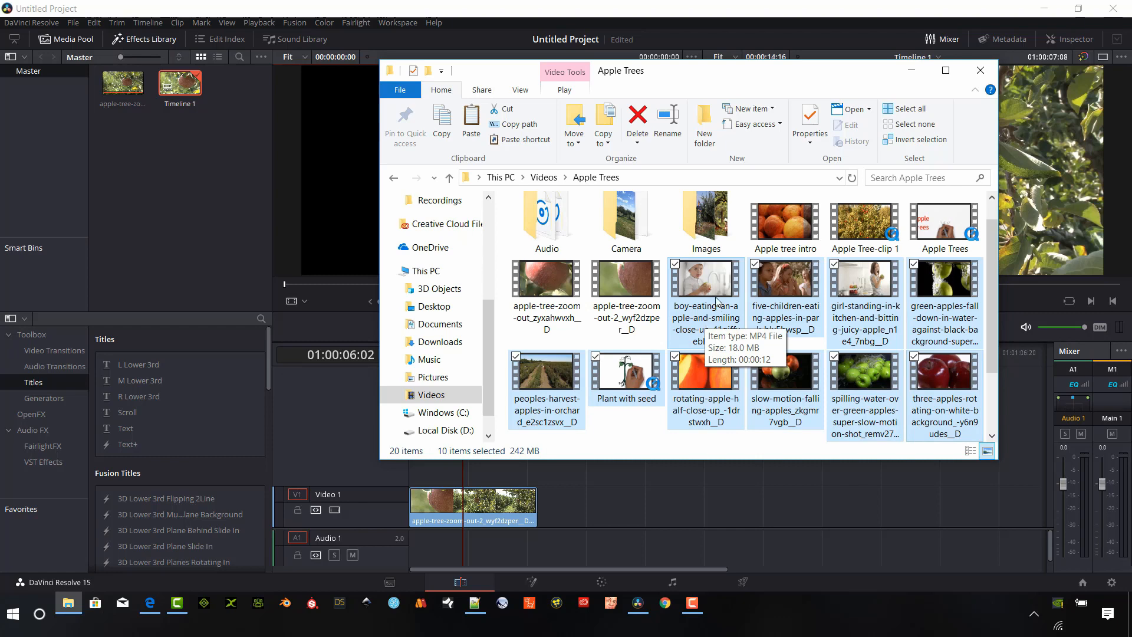
left_click_drag(729, 274, 148, 195)
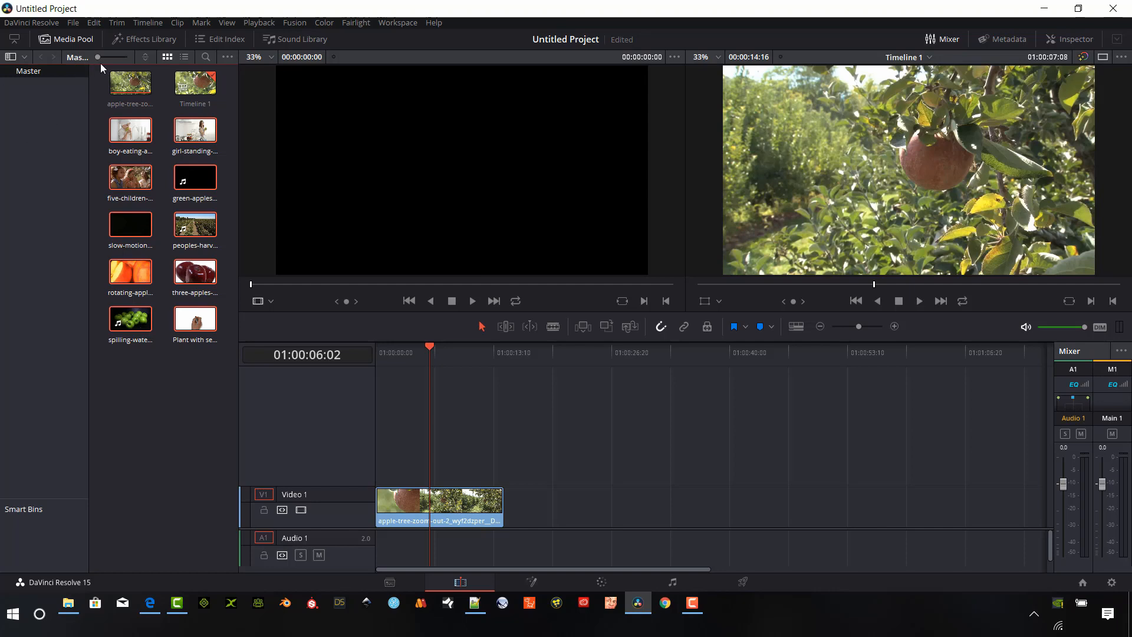
left_click(72, 24)
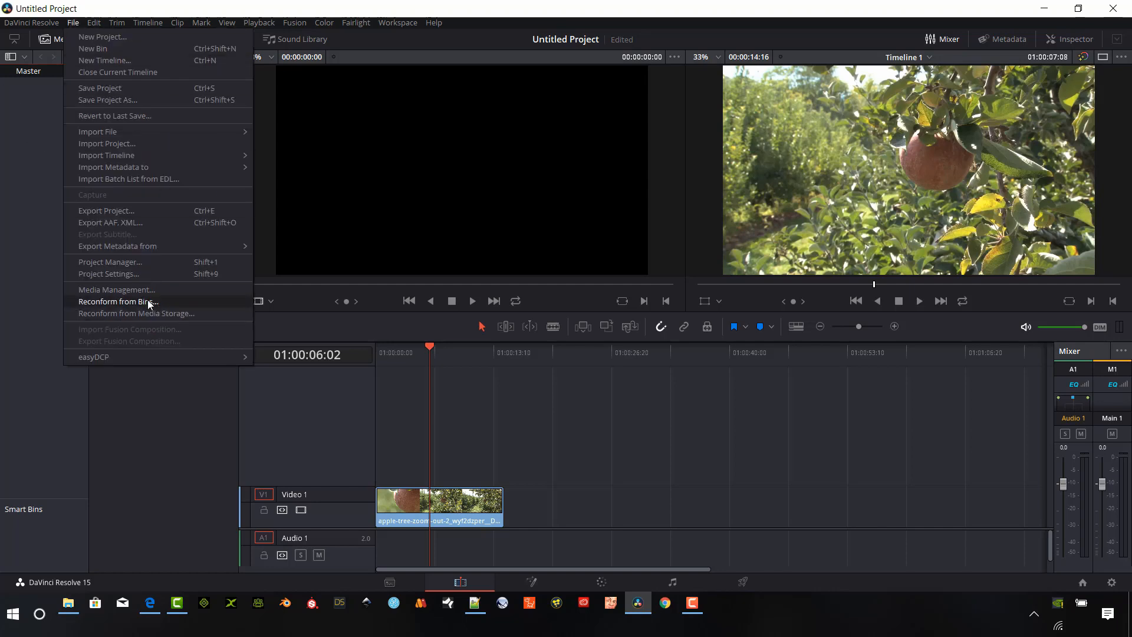
left_click(139, 262)
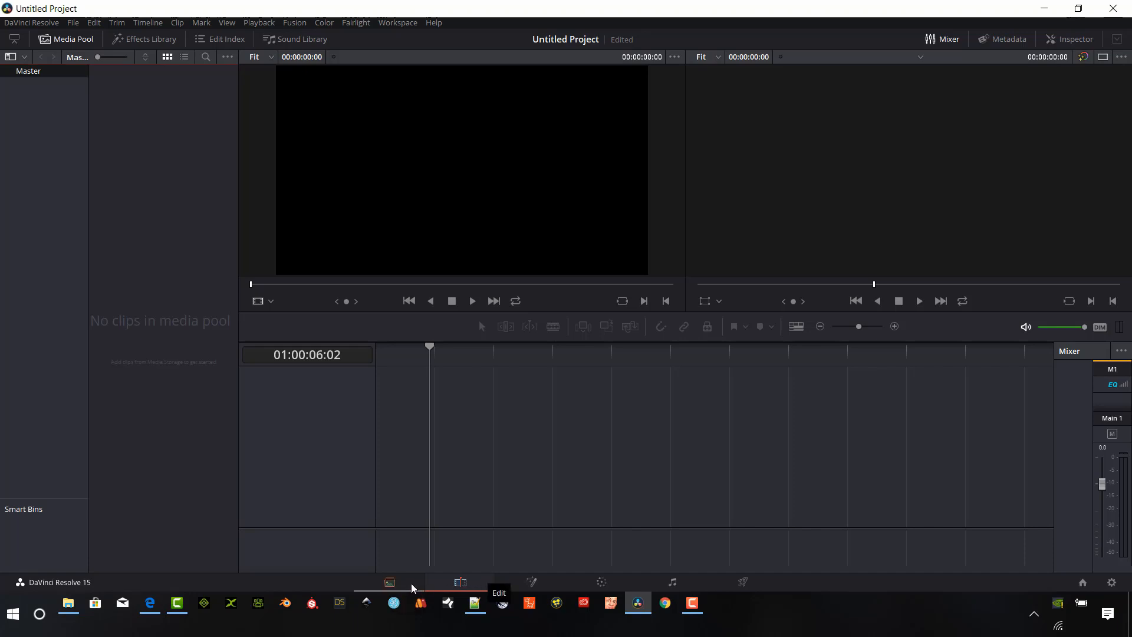
Import everything in the Apple Trees folder, including the Audio, Camera and Images subfolders, into the Master bin as clips and bins.
left_click(66, 619)
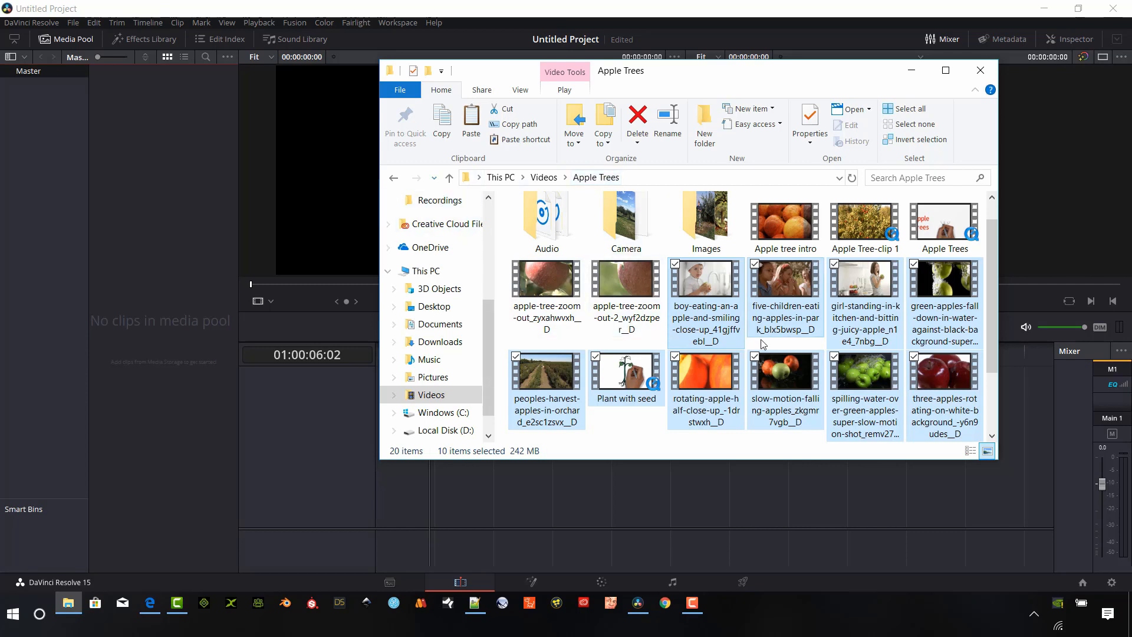
key("ctrl+a")
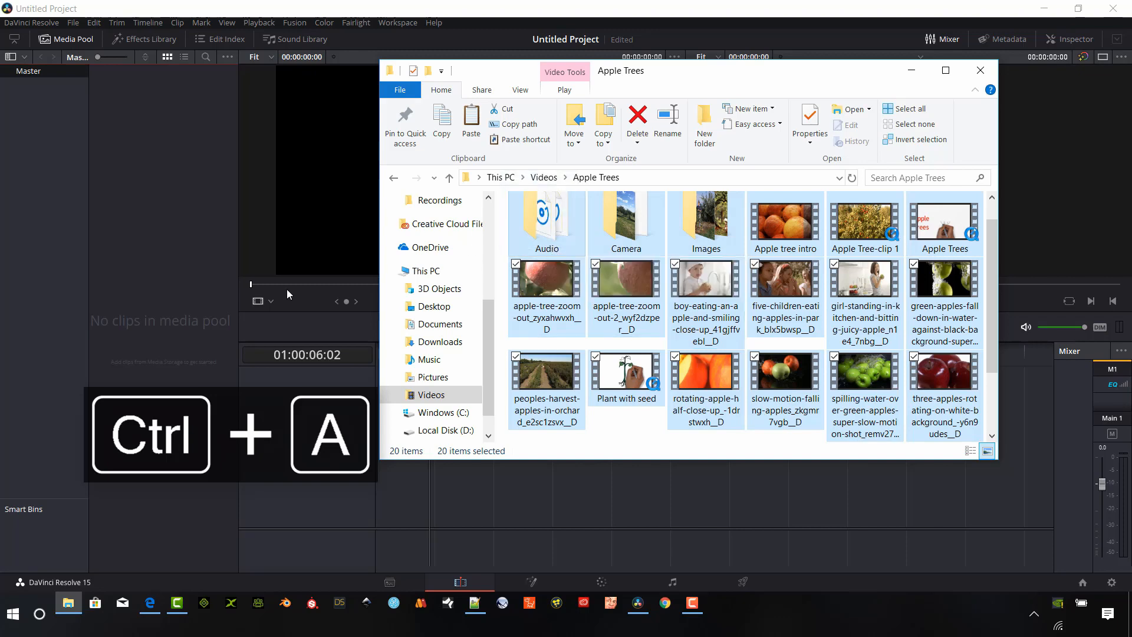
left_click_drag(286, 293, 46, 211)
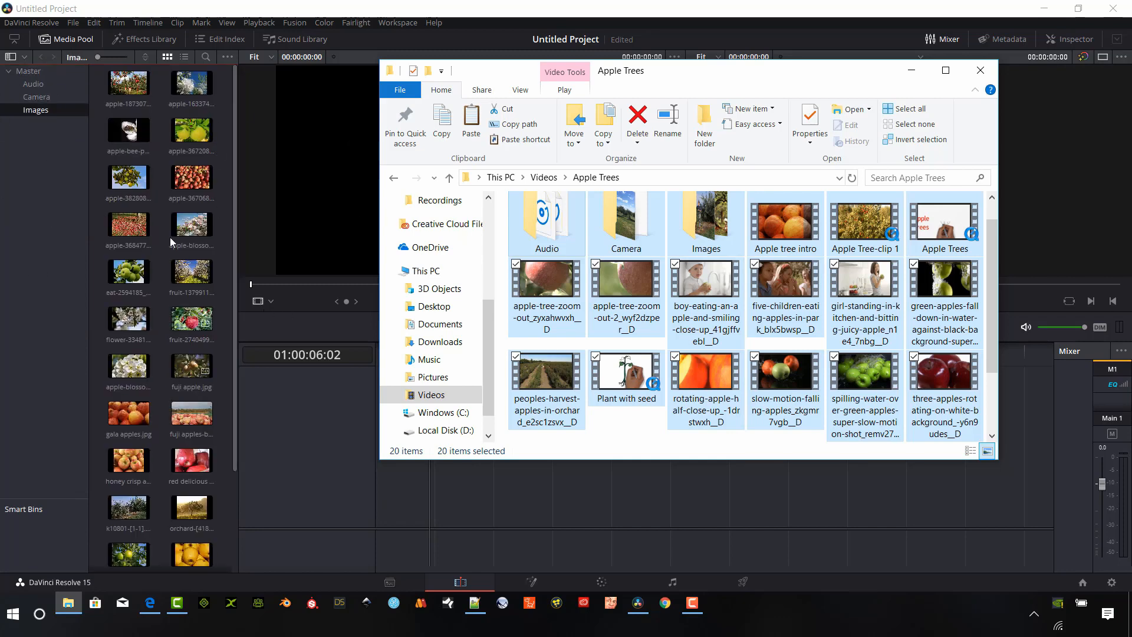
Look through the contents of the Camera, Images and Audio bins and return to the Master bin.
left_click(108, 244)
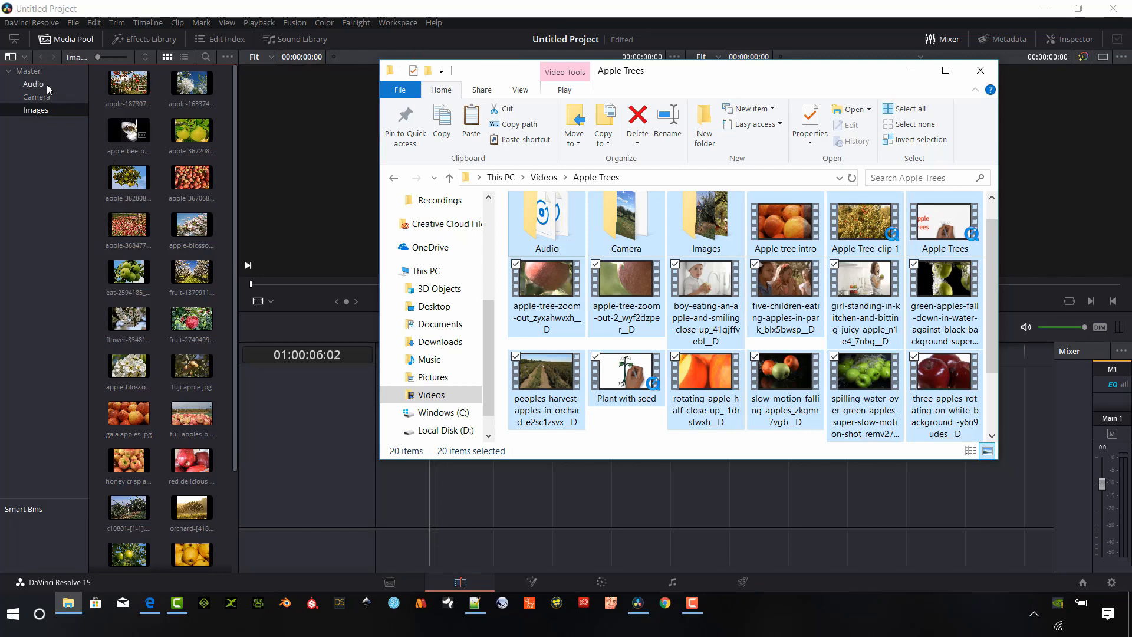
left_click(44, 99)
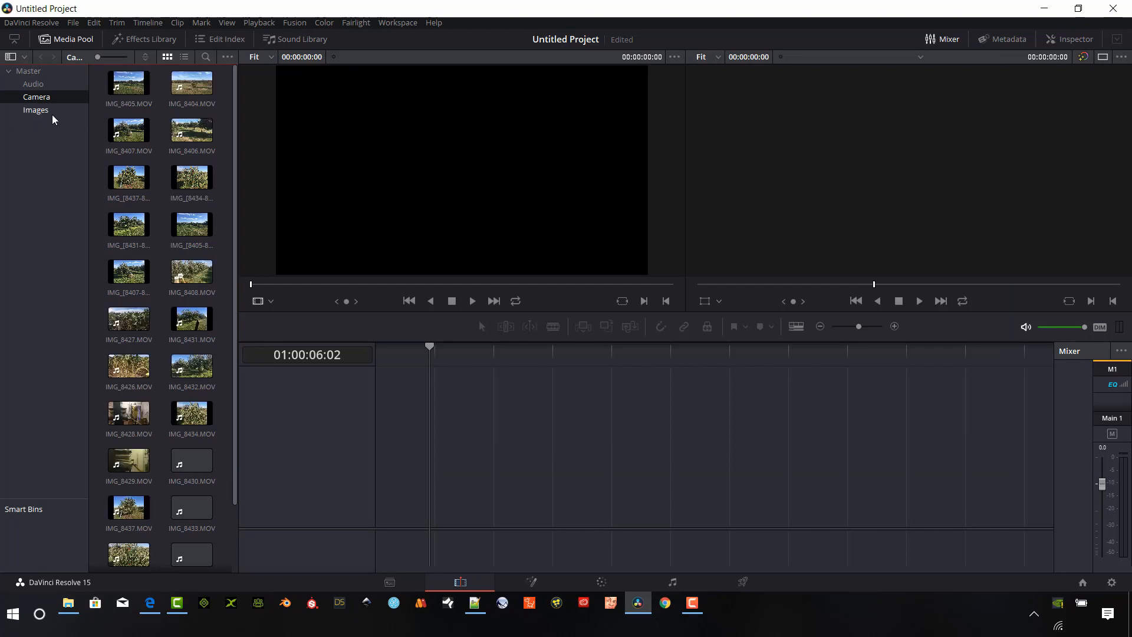
left_click(51, 113)
left_click(44, 83)
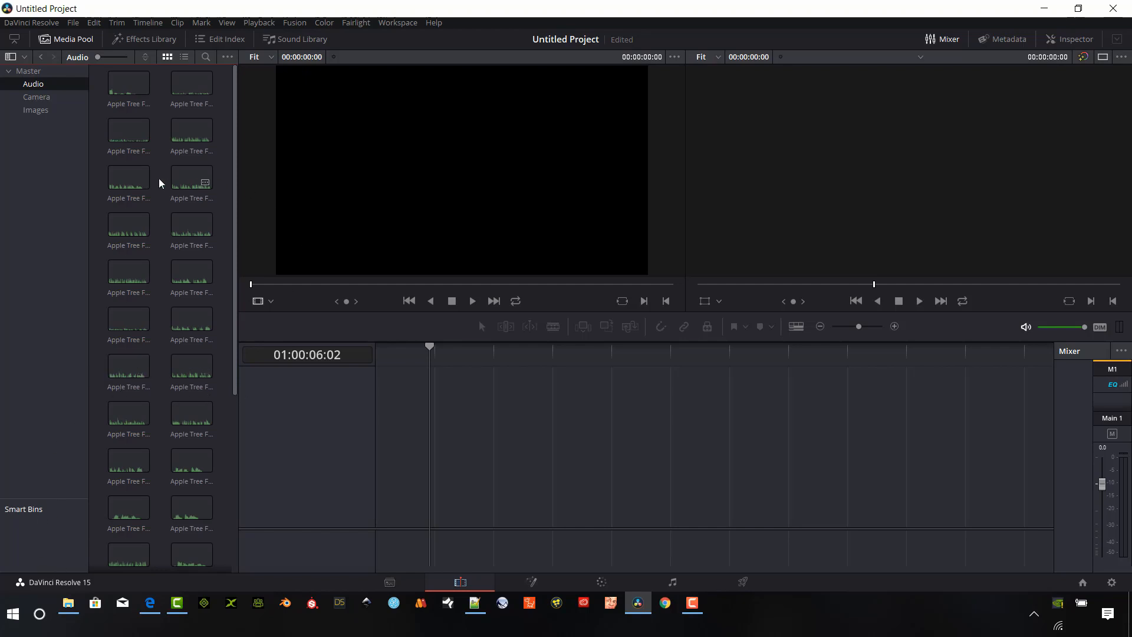
left_click(33, 72)
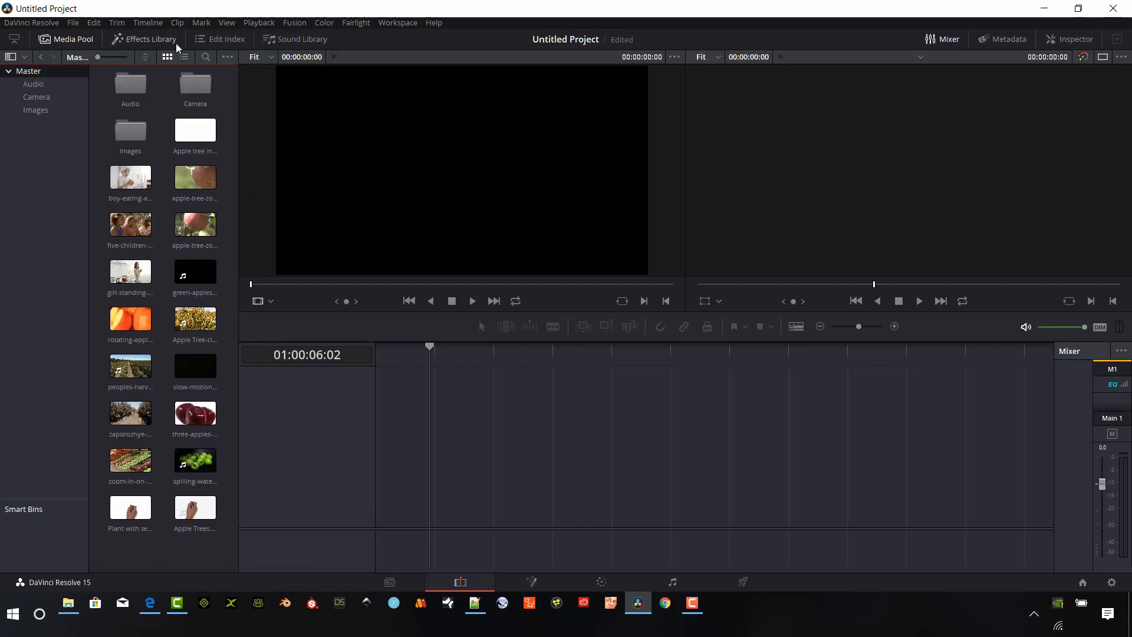
Show the Effects Library and place the apple-tree-zoom-out-2 clip at the start of a new timeline on Video 1.
left_click(154, 40)
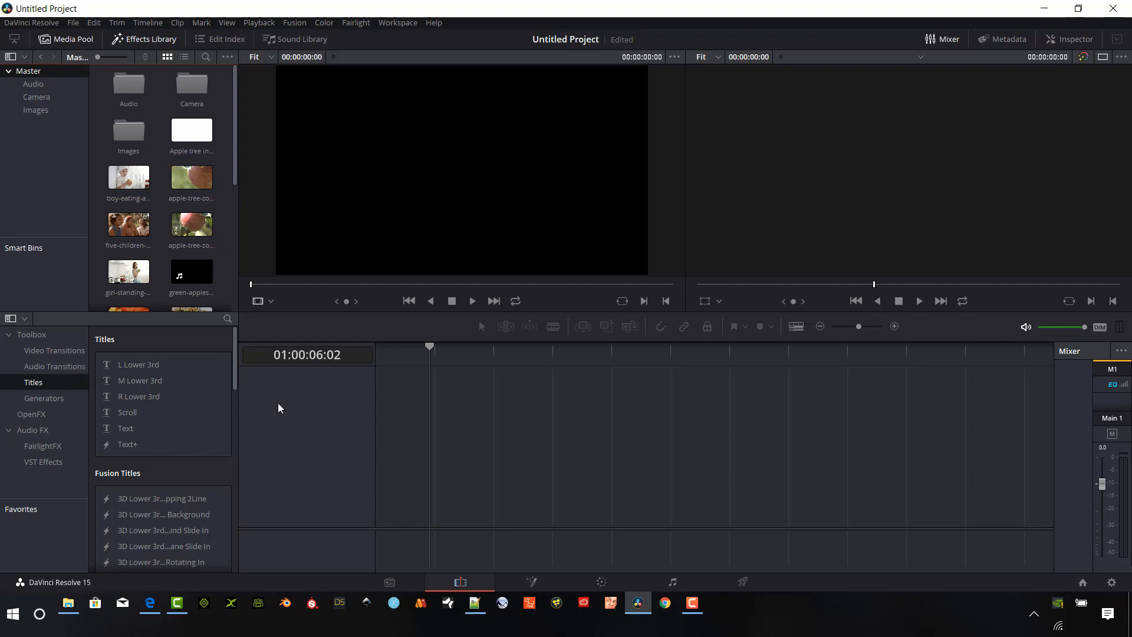
left_click(192, 177)
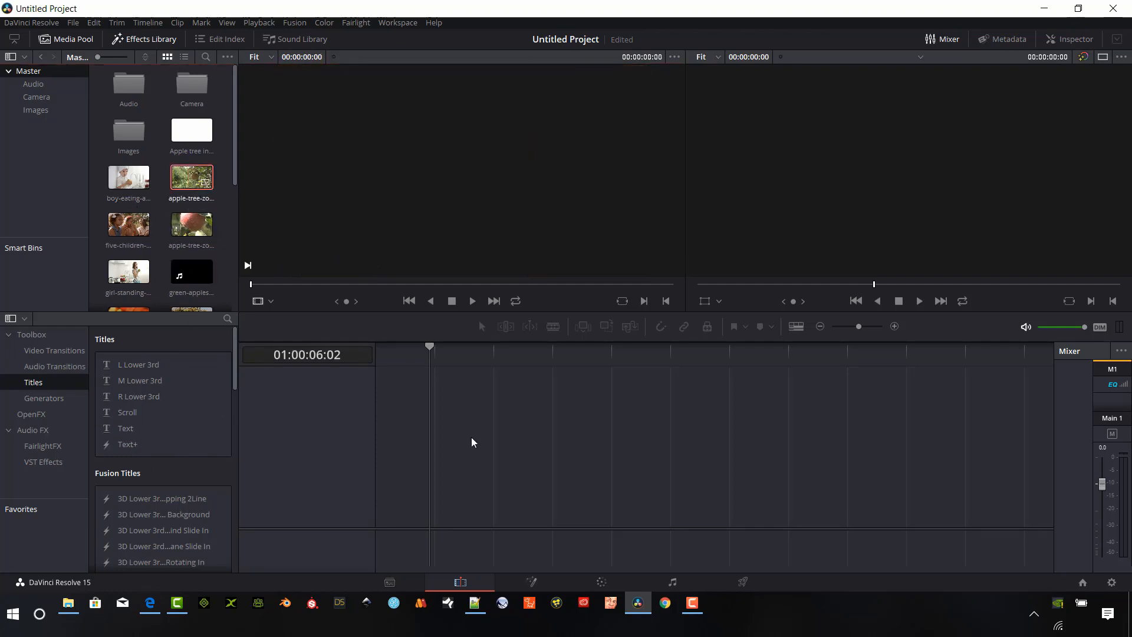
left_click_drag(450, 455, 376, 508)
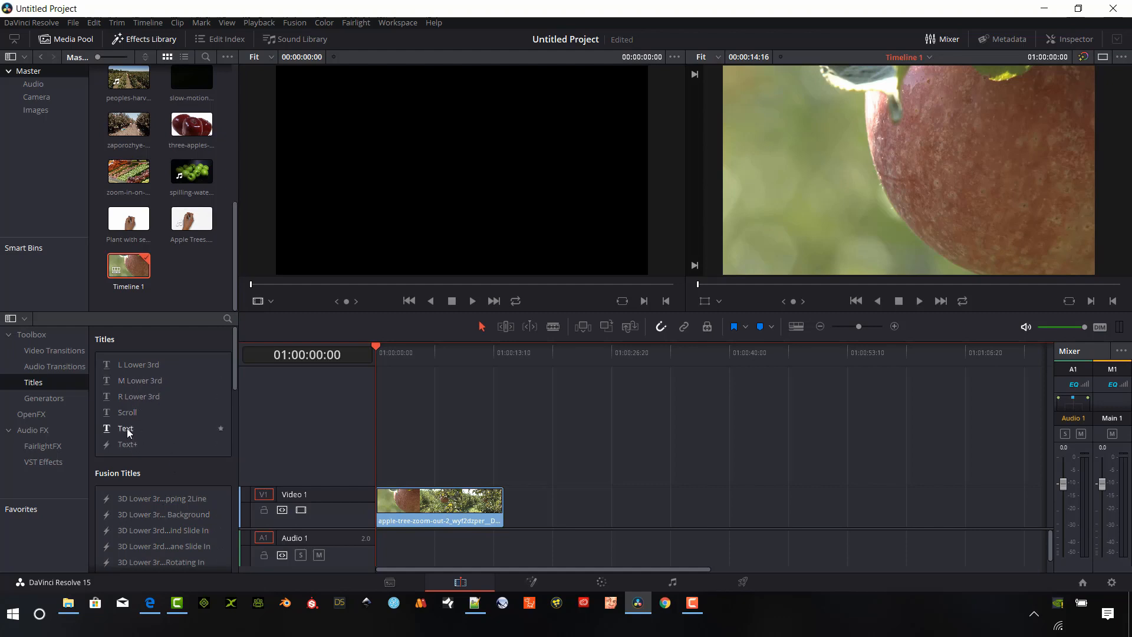
Try out a Text title on a new Video 2 track above the apple clip, previewing it at 01:00:05:24, and delete it.
left_click_drag(129, 432, 400, 460)
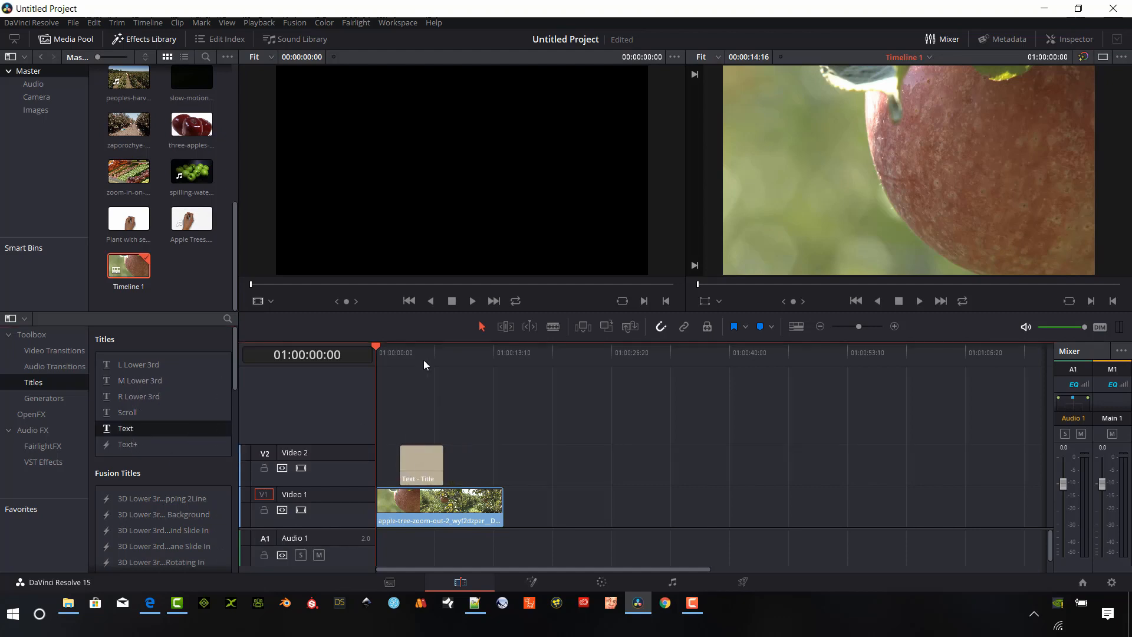
left_click(427, 358)
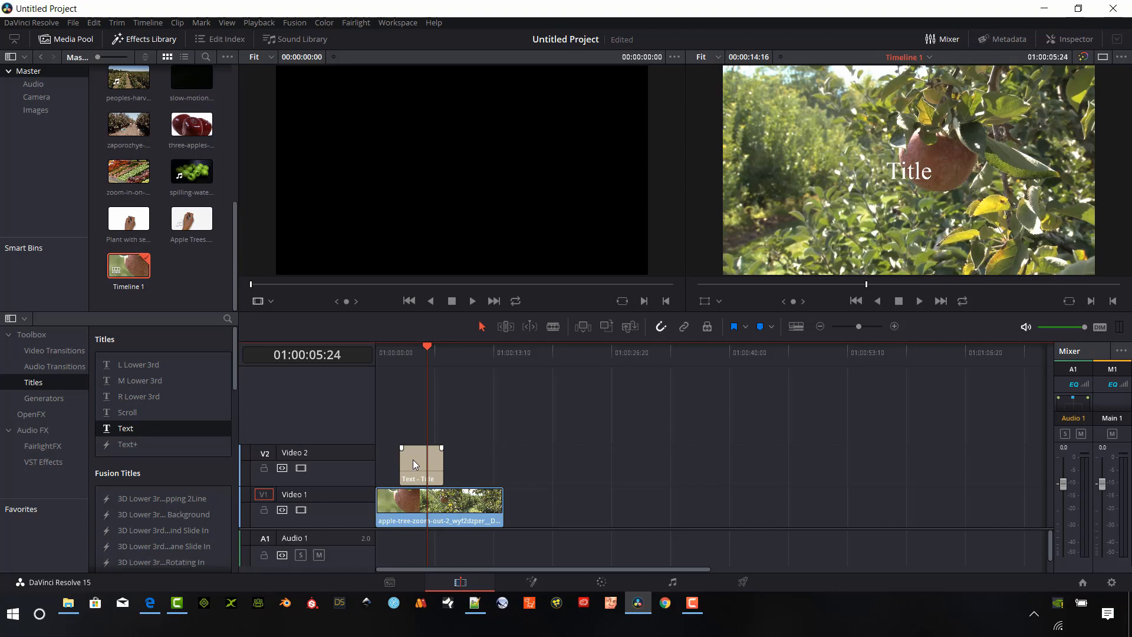
key("Delete")
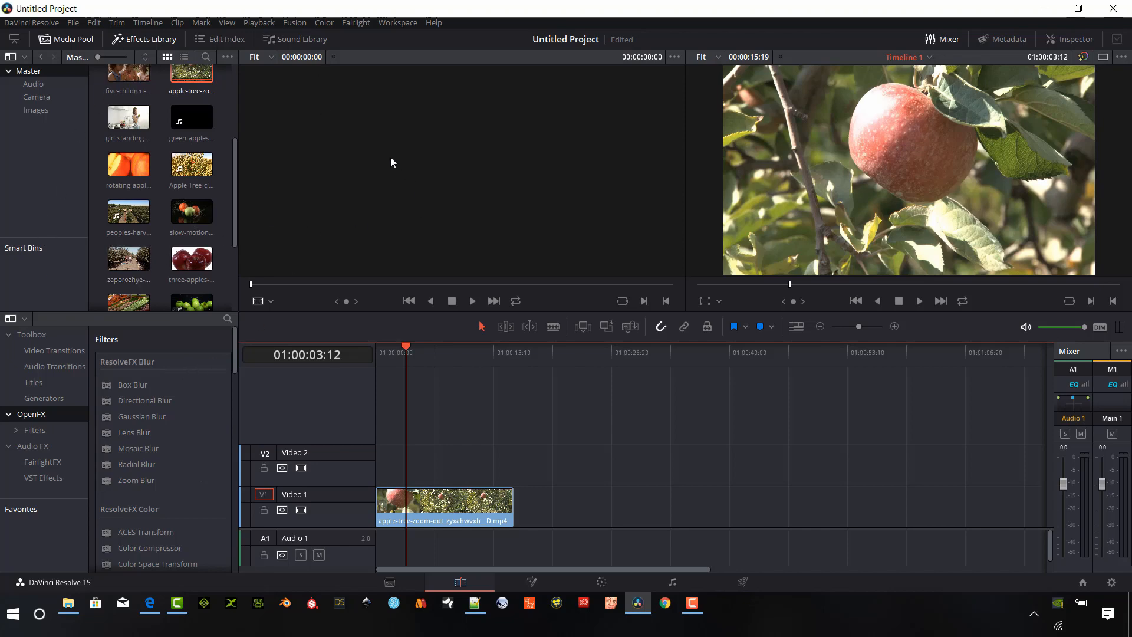
Examine the single-viewer layout and the timeline clip's Inspector properties, and return to the dual-viewer layout.
left_click(130, 217)
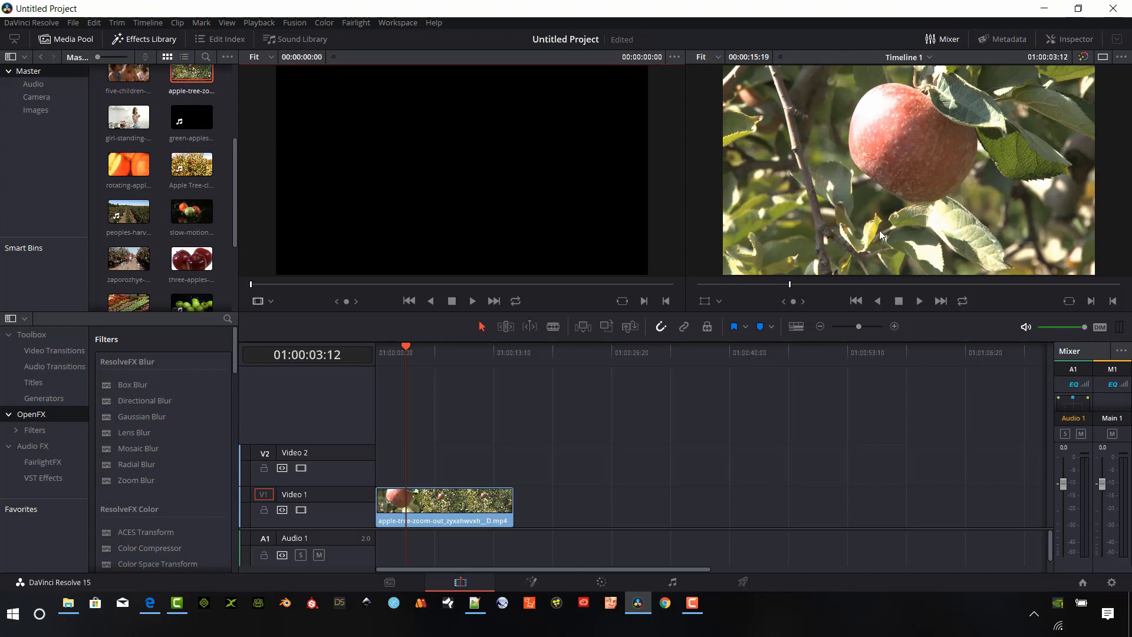
left_click(1101, 58)
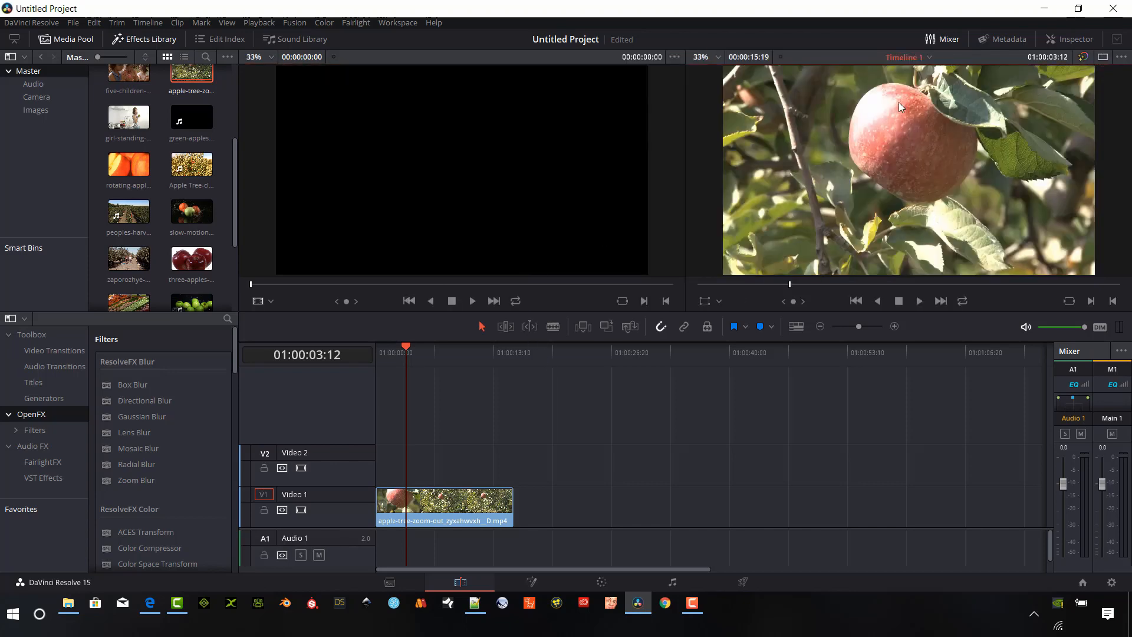
left_click(1059, 43)
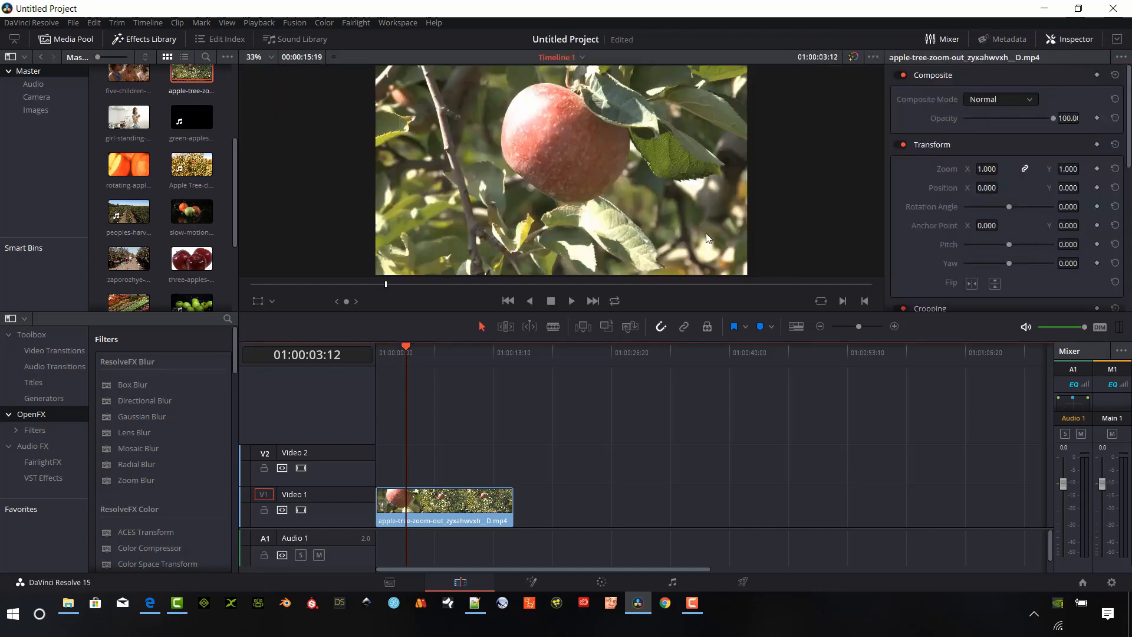
left_click(1070, 38)
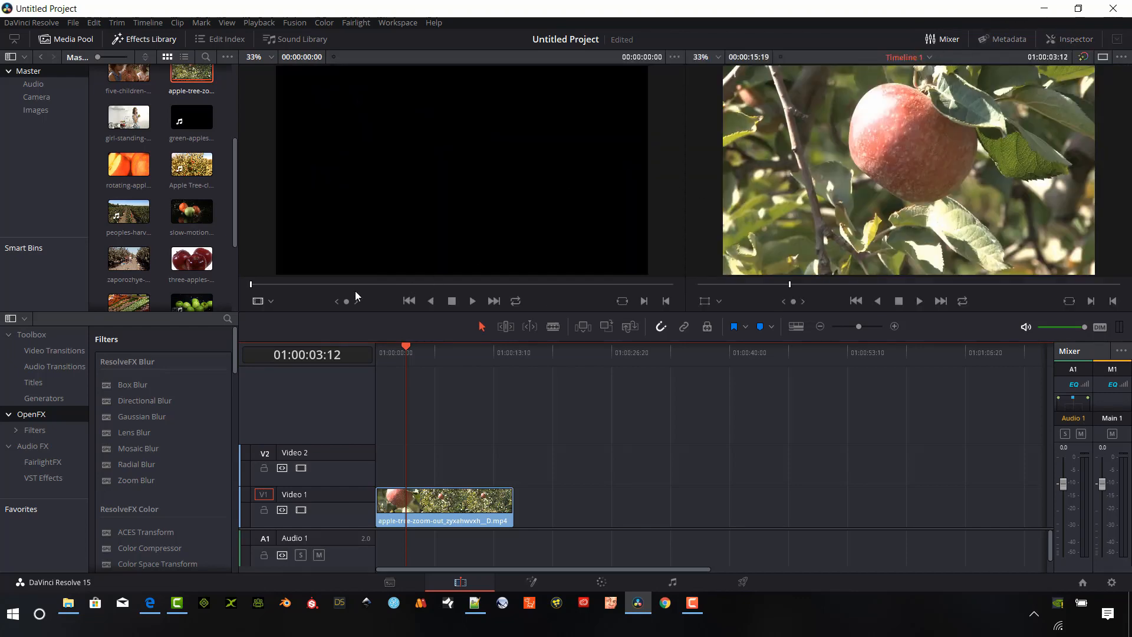
Load the peoples-harvest-apples-in-orchard clip into the source viewer, scrub it to 00:00:06:11, and place it directly after the apple clip on Video 1.
left_click(196, 161)
left_click(129, 211)
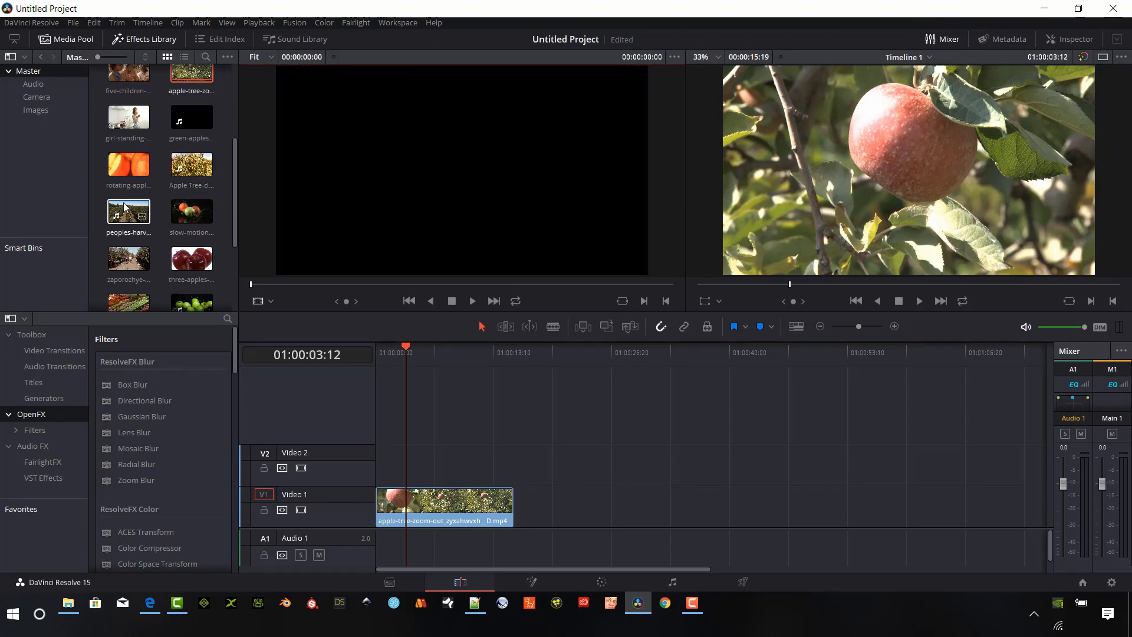
left_click_drag(129, 211, 459, 177)
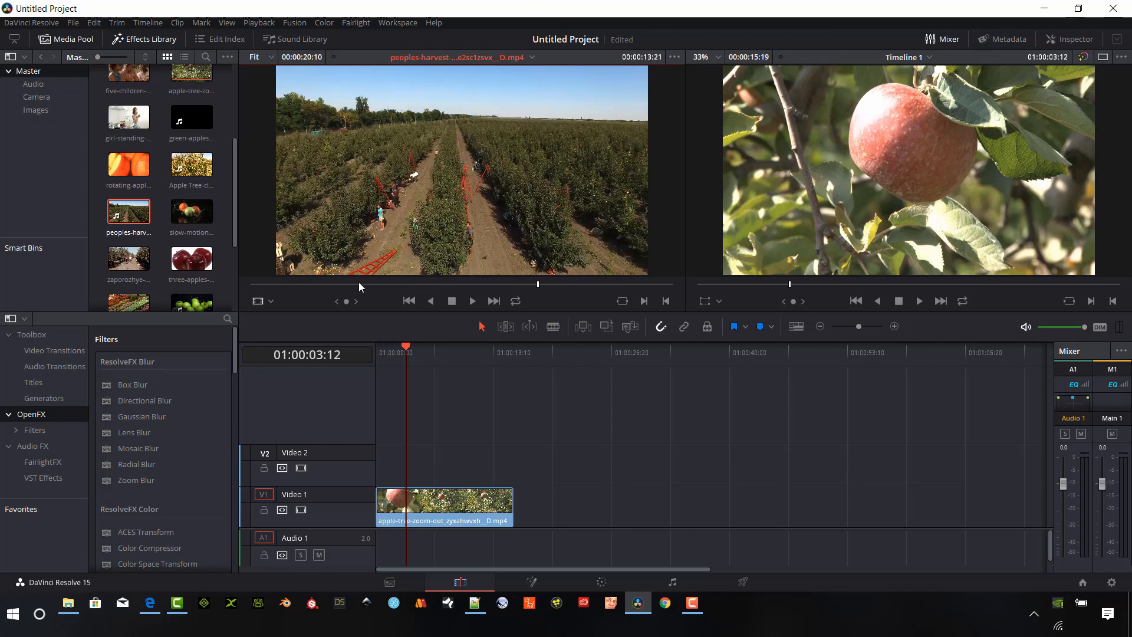
left_click(369, 285)
left_click(405, 285)
left_click(421, 284)
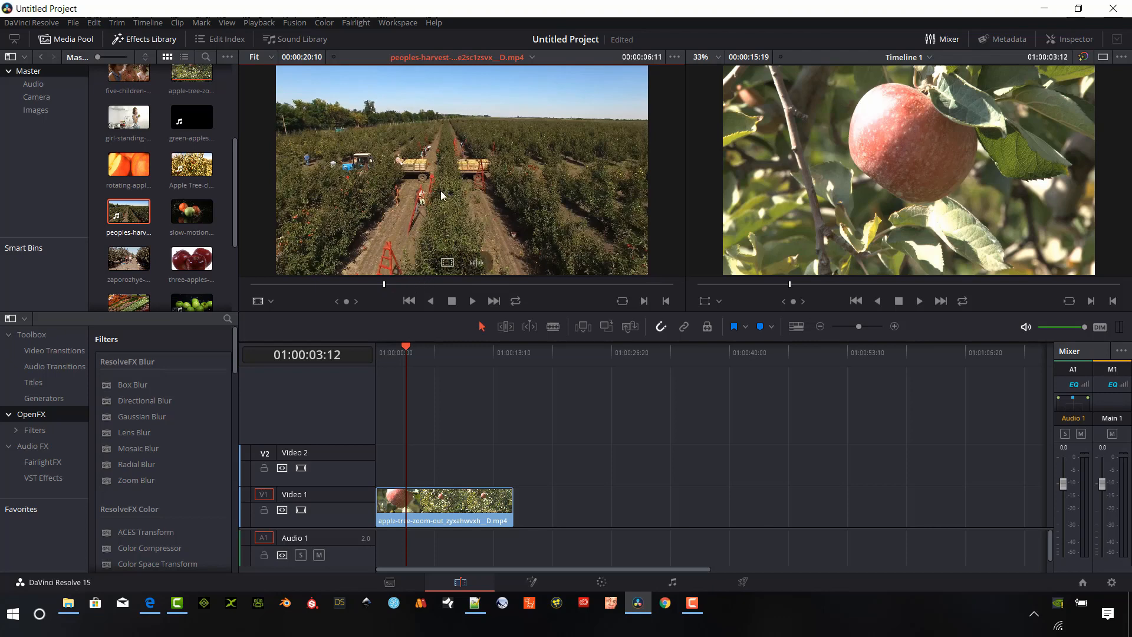
left_click_drag(466, 202, 514, 498)
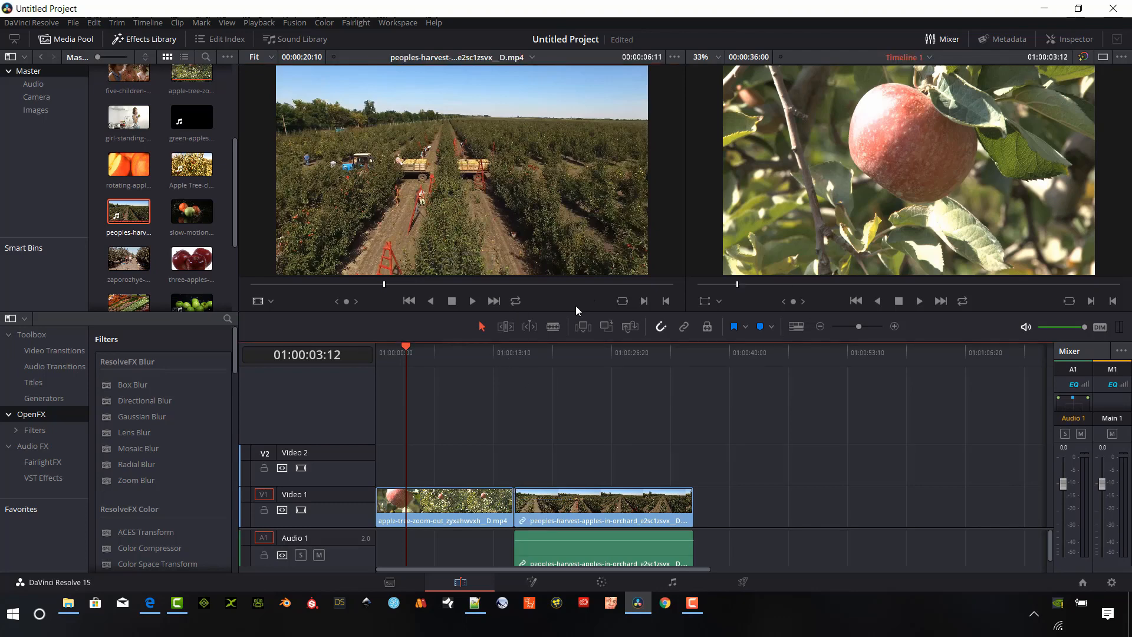
Split the peoples-harvest-apples-in-orchard clip on Video 1 into three pieces with the blade and remove them from the timeline.
left_click(552, 328)
left_click(555, 506)
left_click(641, 506)
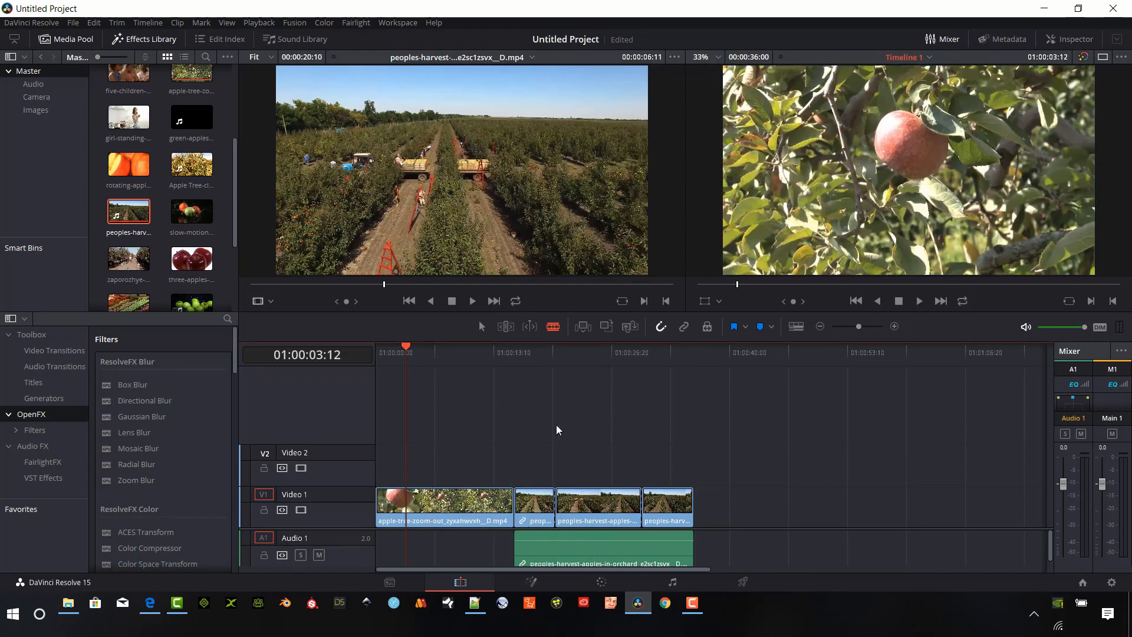
key("BackSpace")
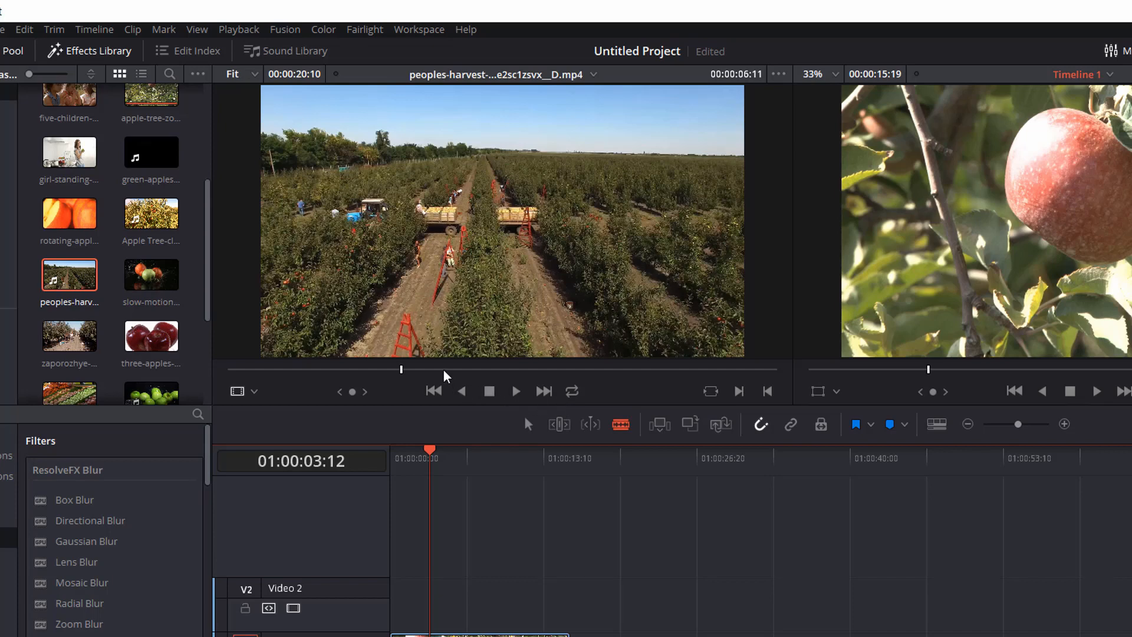
Mark an in point at 00:00:06:10 and an out point at 00:00:11:16 on the harvest clip in the source viewer.
left_click(391, 370)
left_click_drag(391, 367, 400, 370)
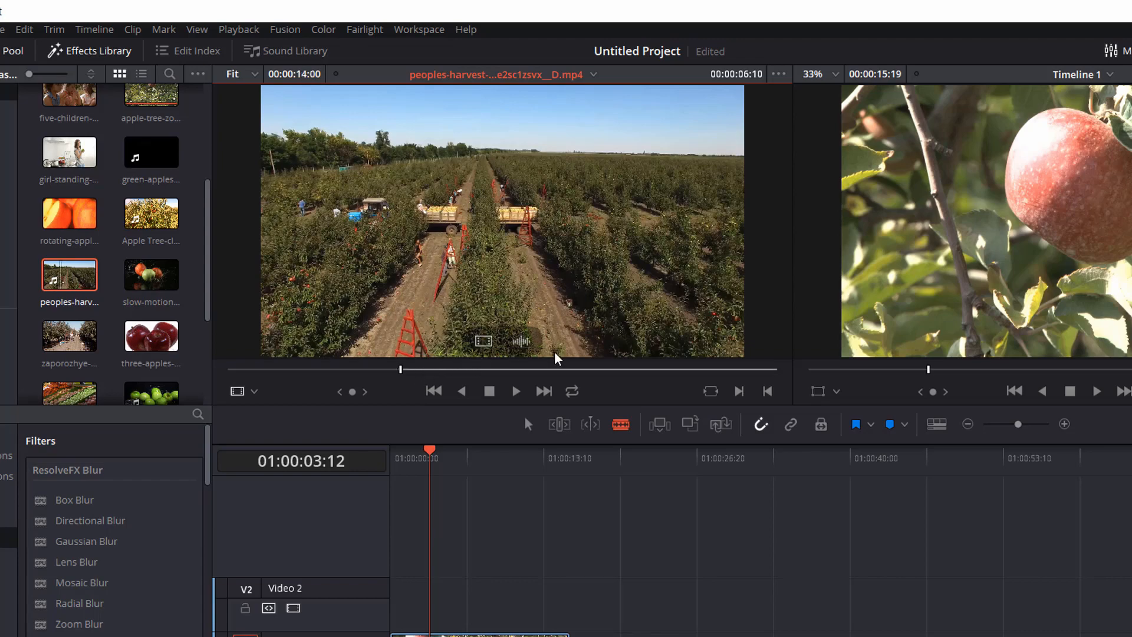
left_click(548, 370)
left_click_drag(551, 372, 543, 375)
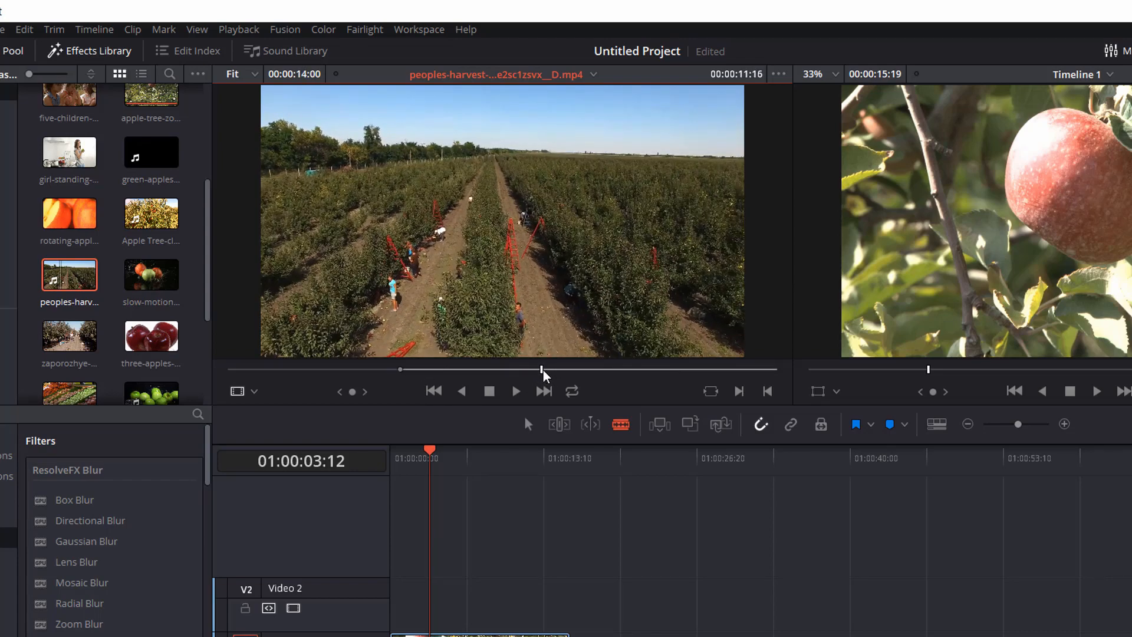
key("o")
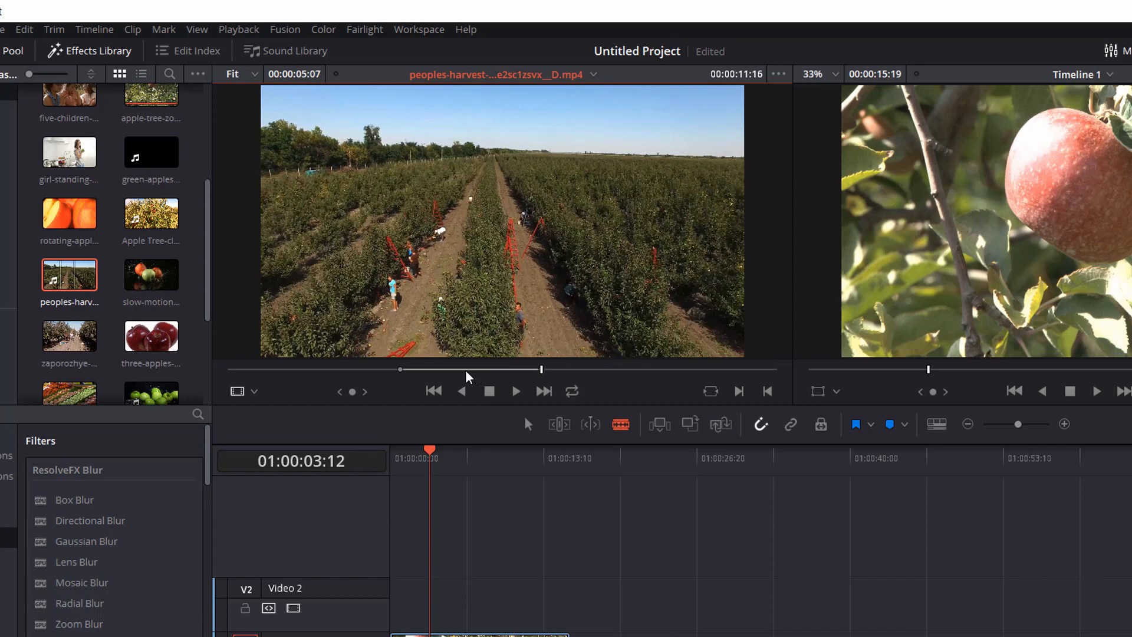
Place only the video of the marked harvest range directly after the apple clip on Video 1 and scrub the timeline near the join.
mouse_move(479, 338)
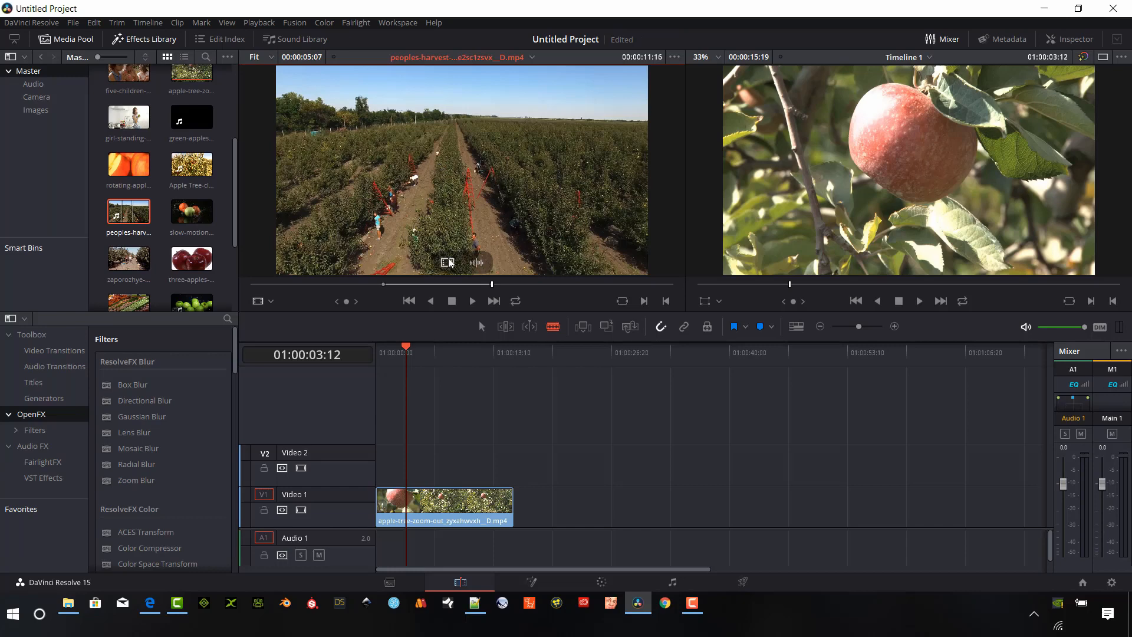
left_click_drag(448, 262, 513, 501)
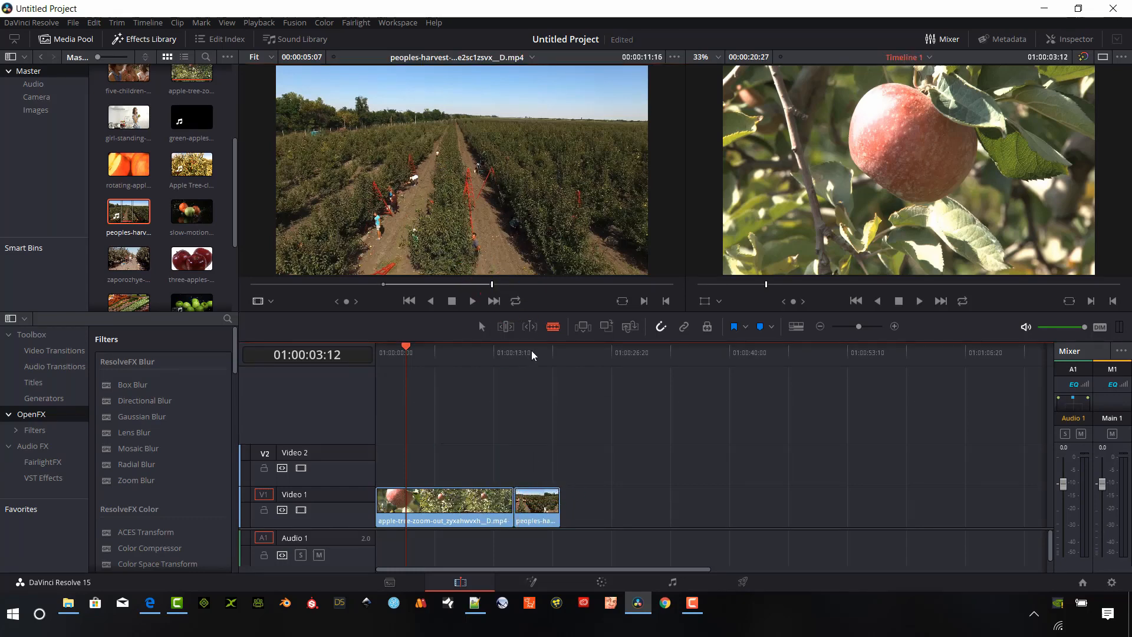
mouse_move(506, 358)
left_mouse_down()
mouse_move(533, 363)
mouse_move(508, 366)
mouse_move(532, 370)
mouse_move(520, 373)
left_mouse_up()
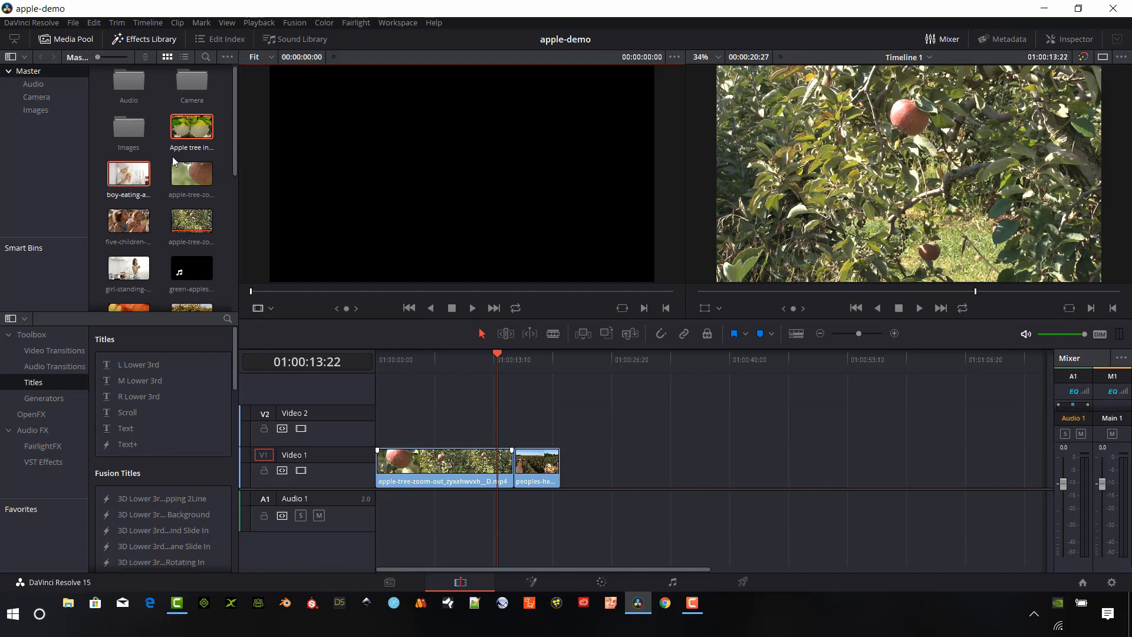
Select the Apple tree and boy-eating clips together in the Master bin and try placing both after the harvest clip on Video 1.
left_click(188, 137)
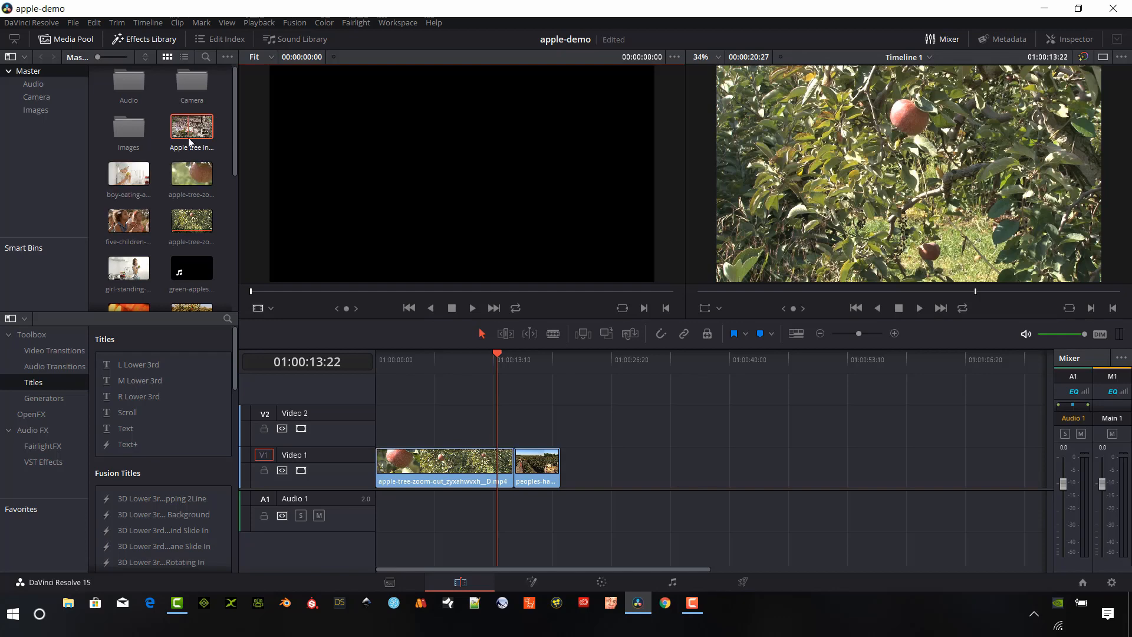
key("ctrl")
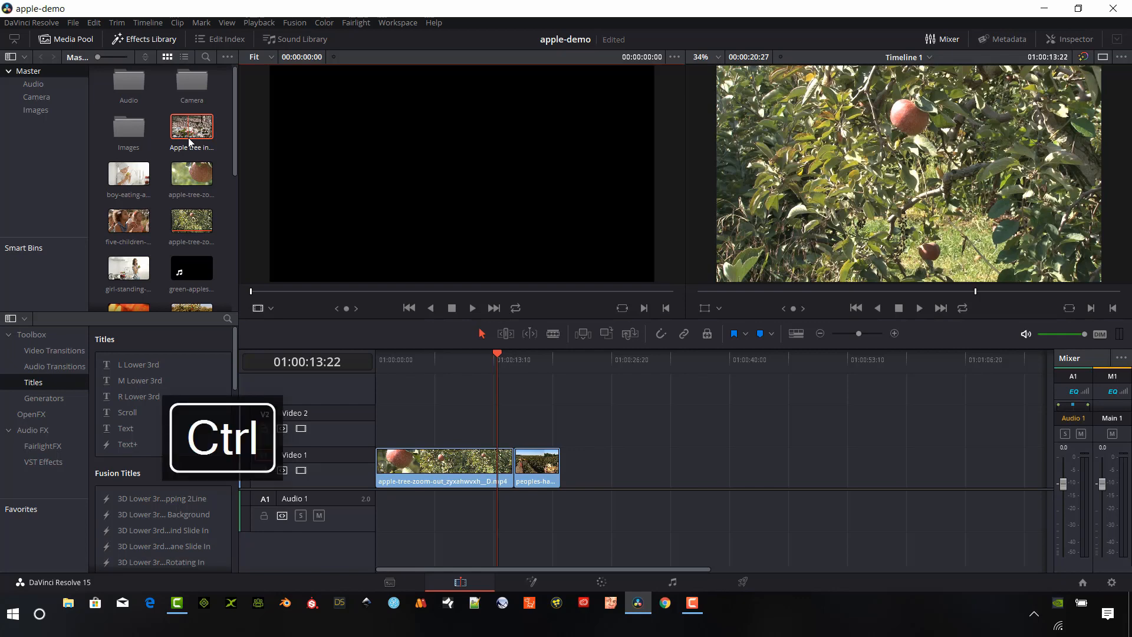
double_click(188, 136)
left_click(145, 173, "ctrl")
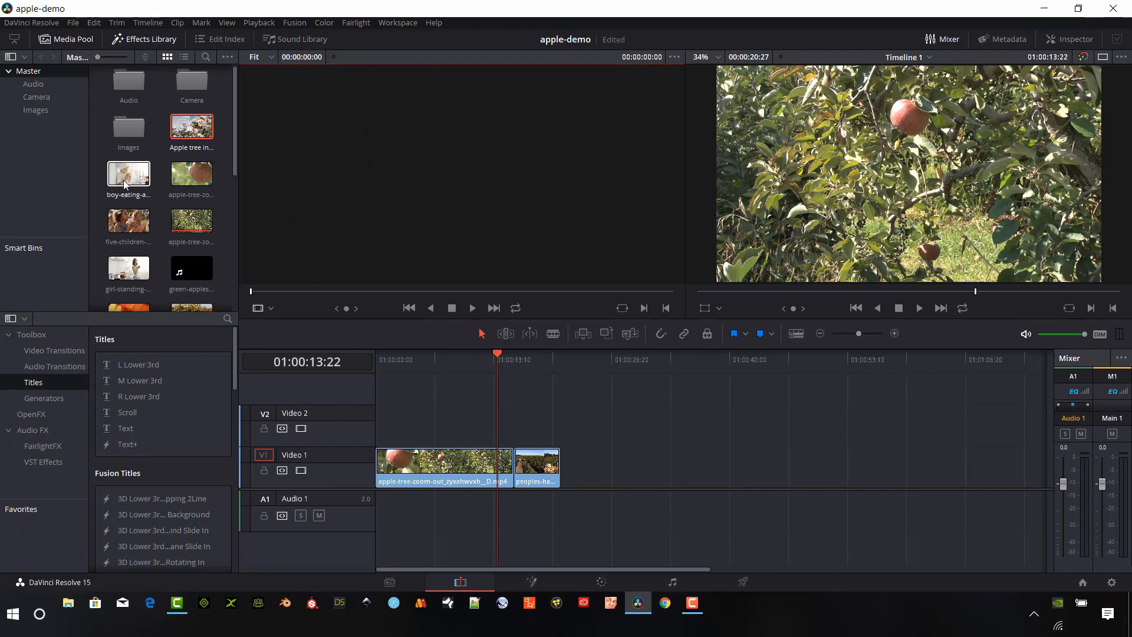
left_click_drag(194, 135, 561, 479)
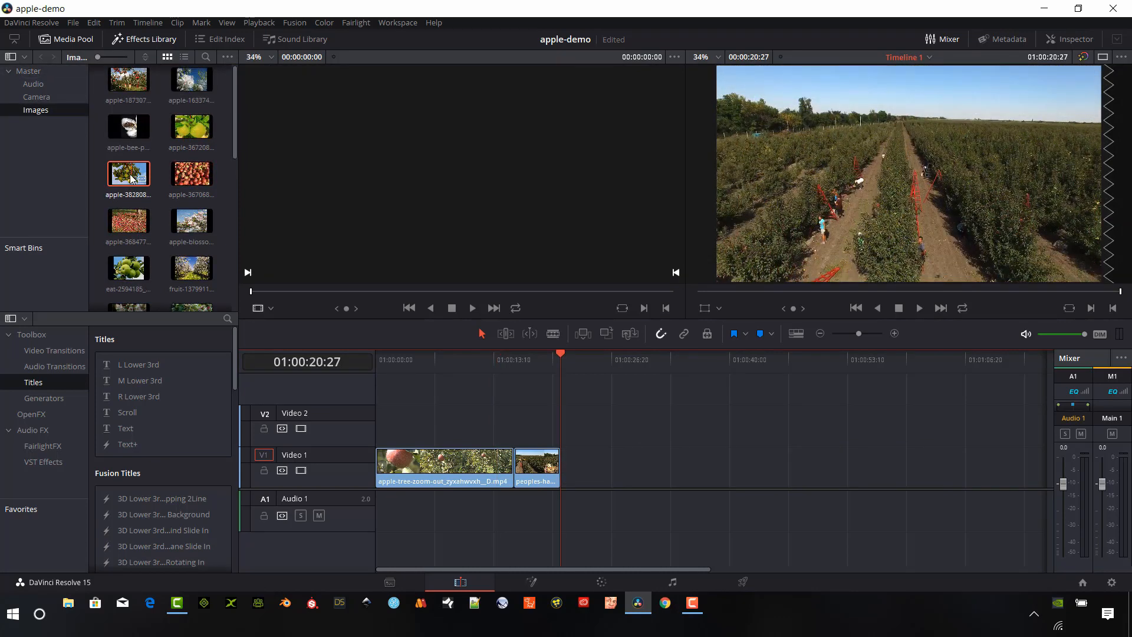
Try out the apple-3828080_[1920-1920].jpg image after the harvest clip on Video 1, view its Inspector properties, and delete it.
left_click_drag(128, 183, 581, 479)
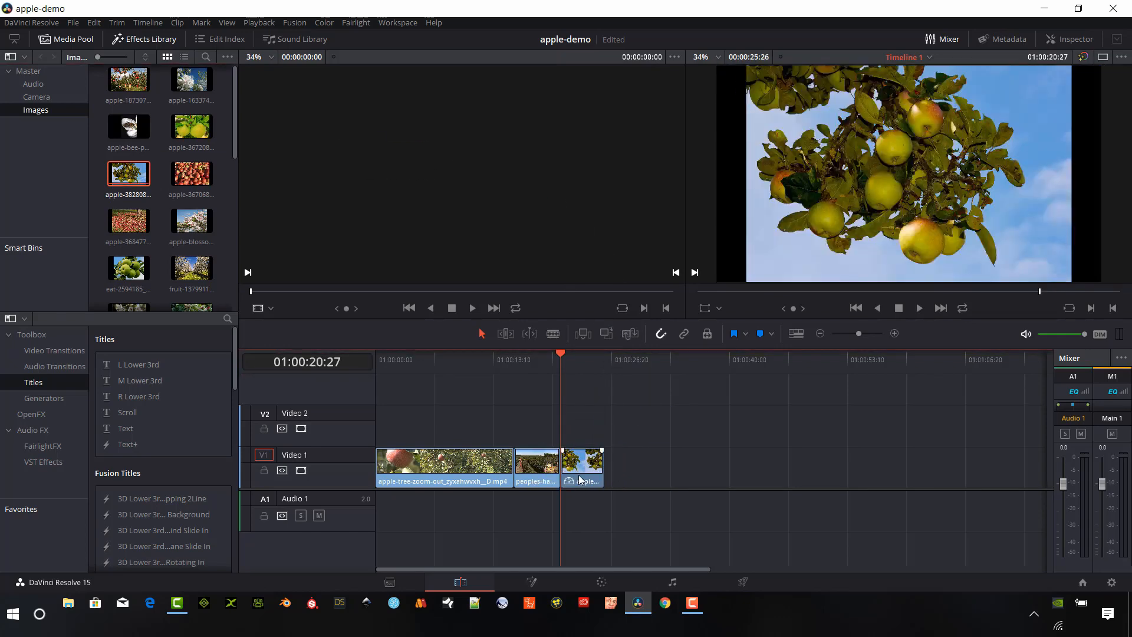
left_click(1070, 39)
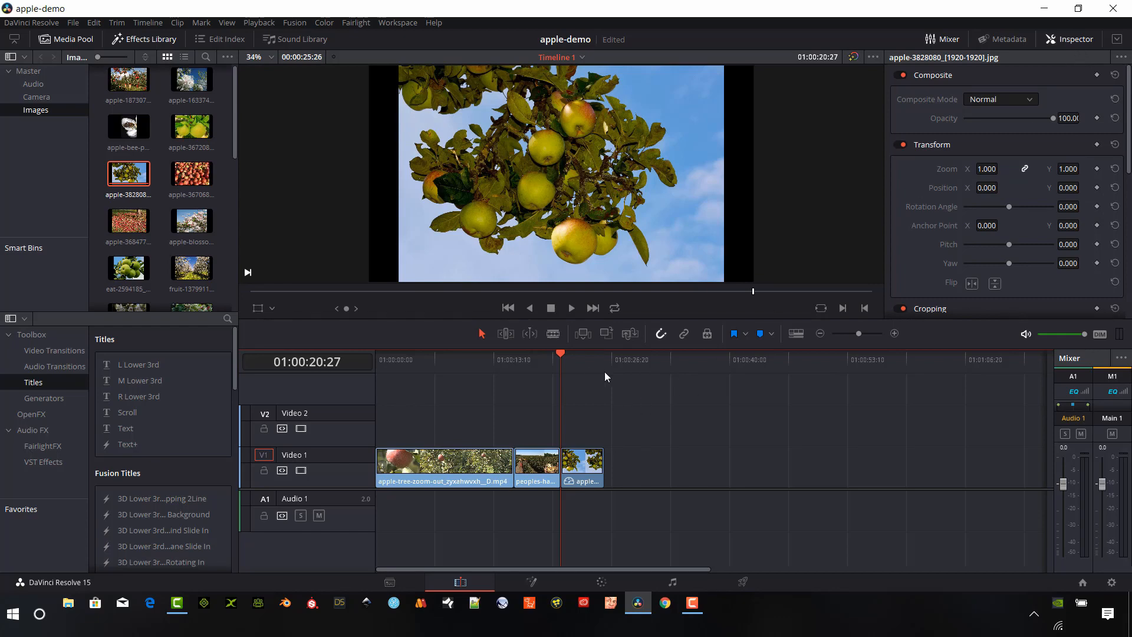
key("Delete")
Place Apple Tree Facts02.mp3 from the Audio bin on Audio 1, starting beneath the beginning of the harvest clip.
left_click(33, 83)
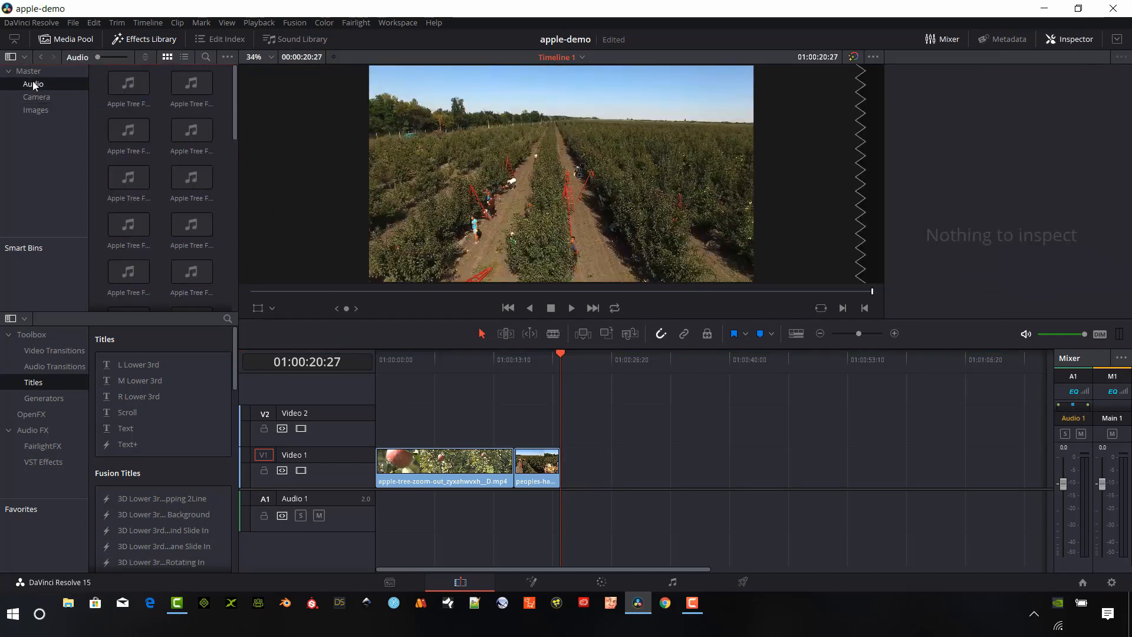
left_click(191, 83)
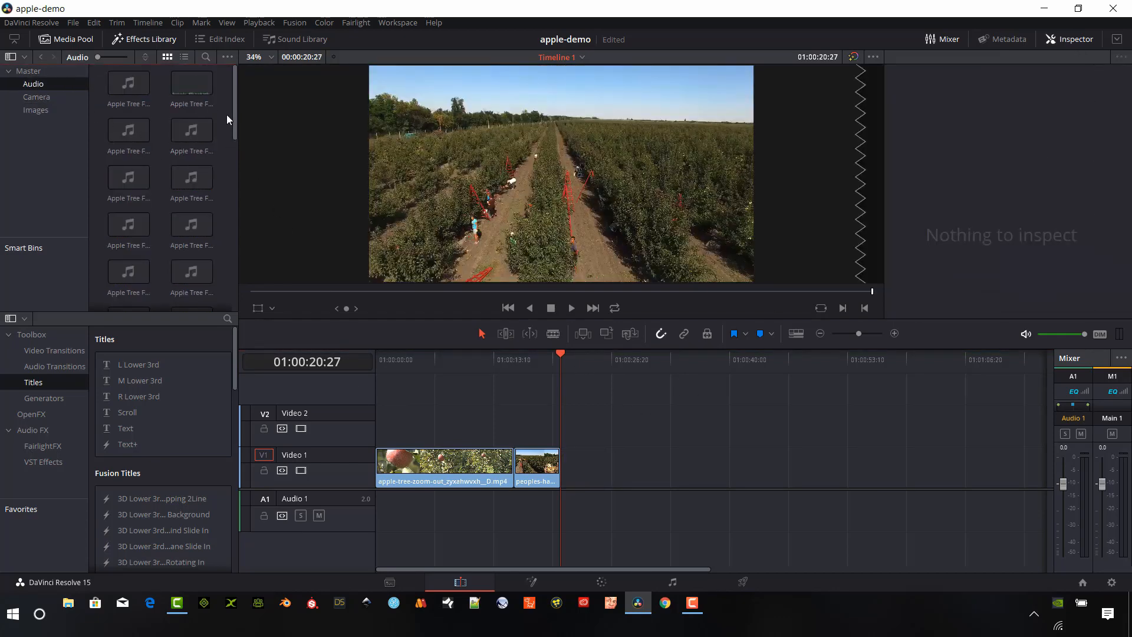
left_click(191, 135)
left_click(132, 134)
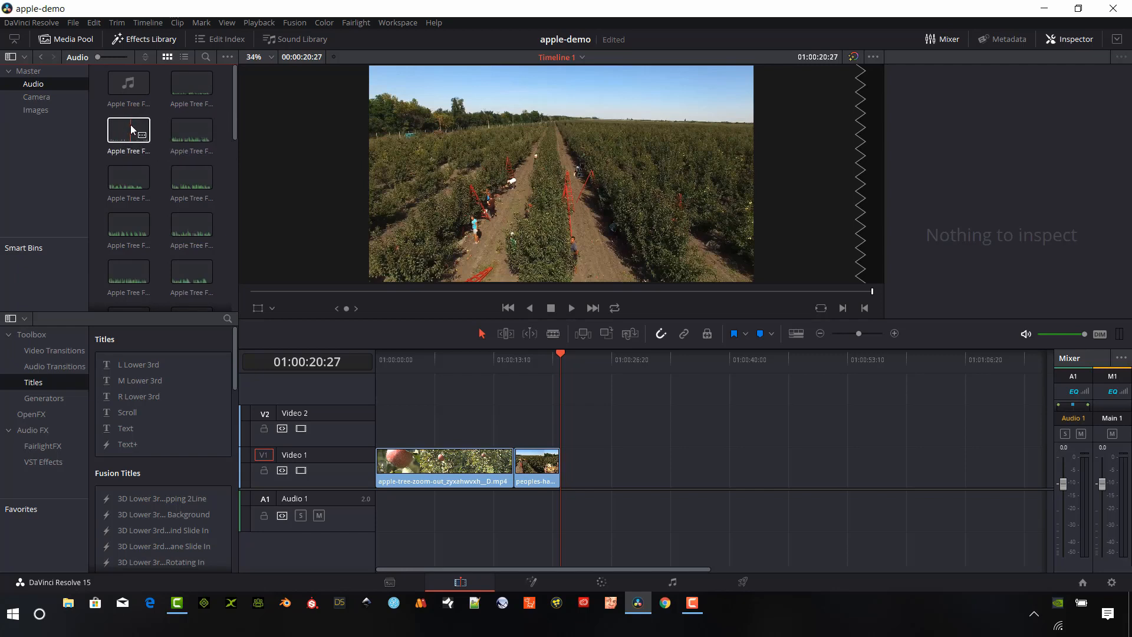
left_click_drag(131, 129, 505, 513)
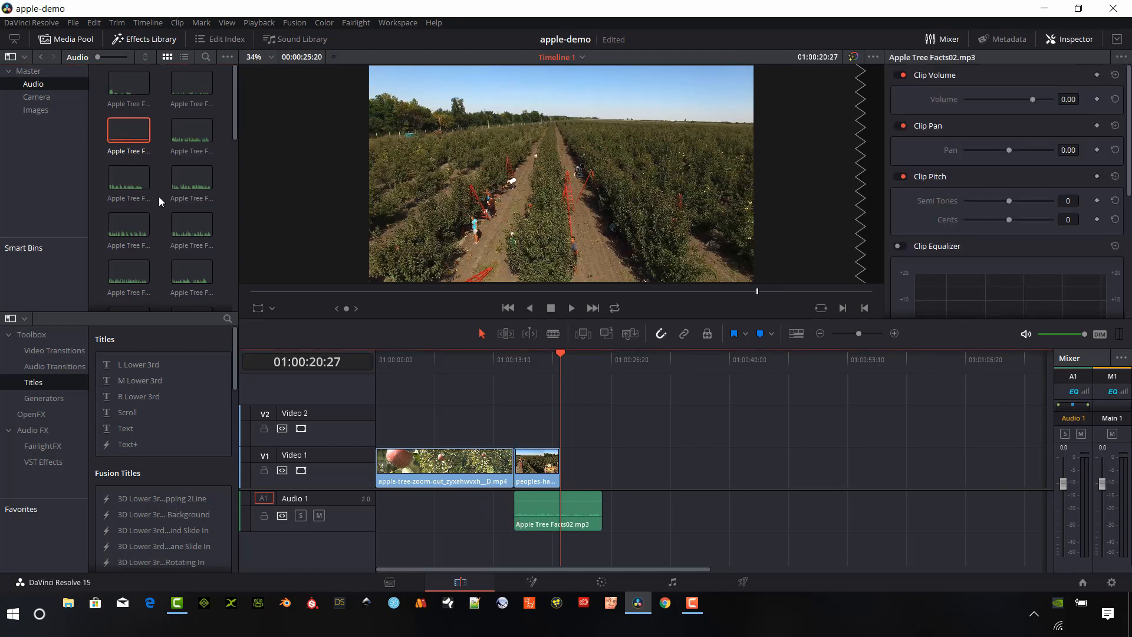
Select Apple Tree Facts02.mp3 and the two audio clips below it in the bin, and add all three after the existing Audio 1 clip.
key("ctrl")
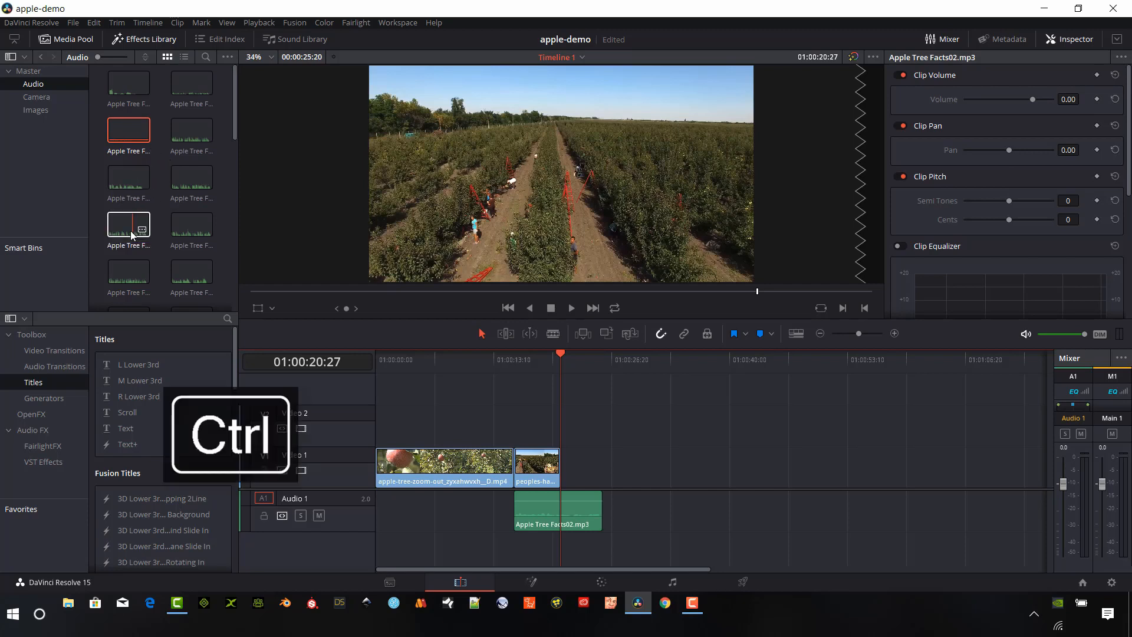
left_click(141, 190, "ctrl")
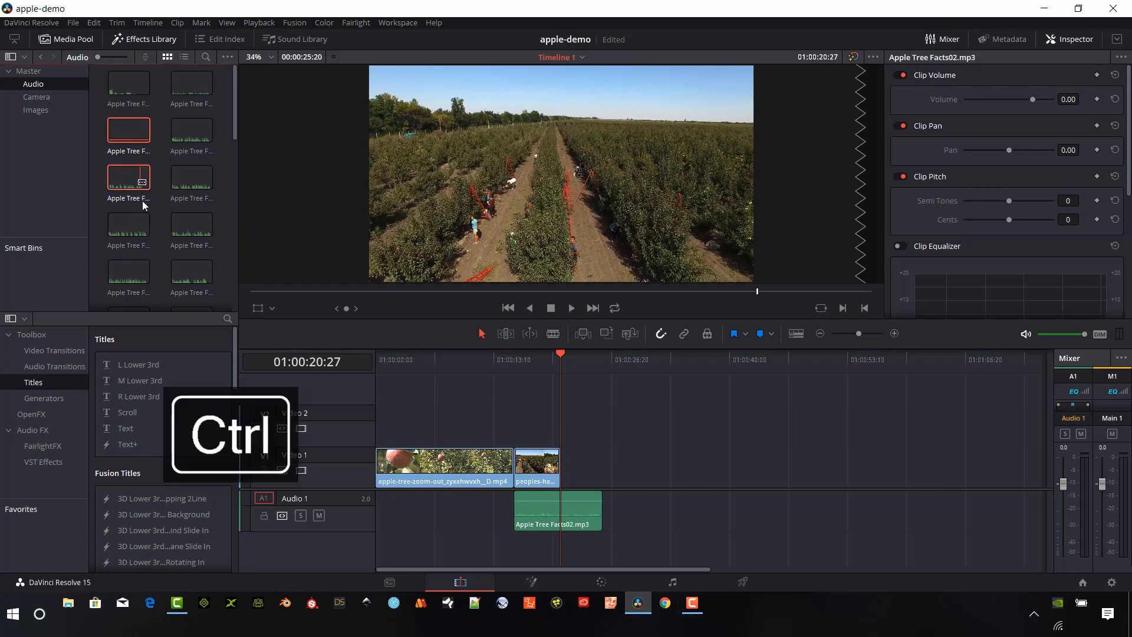
left_click(134, 237, "ctrl")
left_click_drag(134, 237, 610, 521)
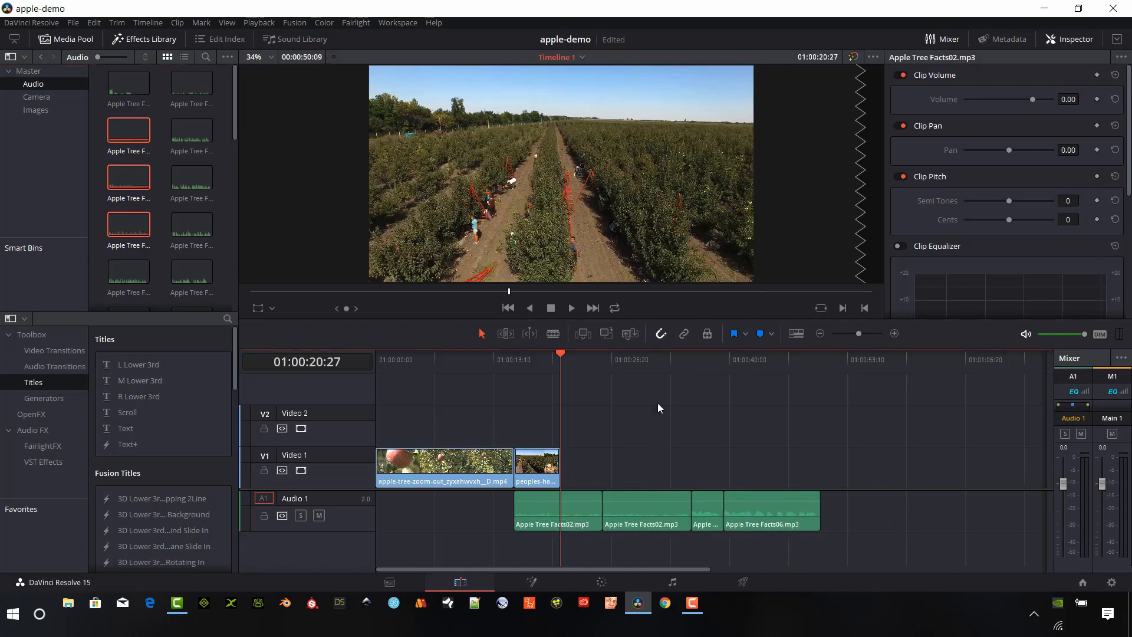